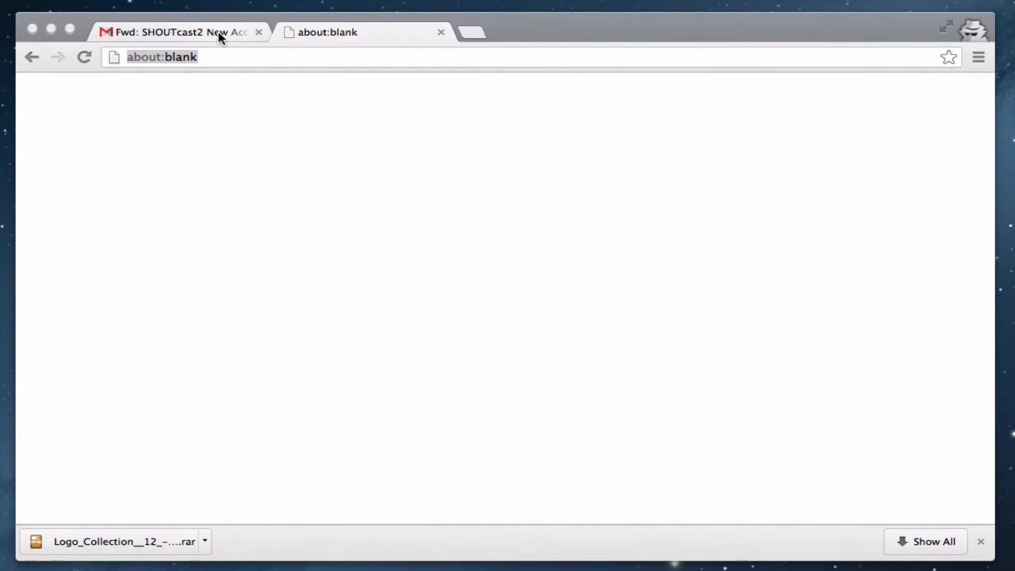
Step: Return to the account details email and open the Centova Cast control panel login page
click(219, 37)
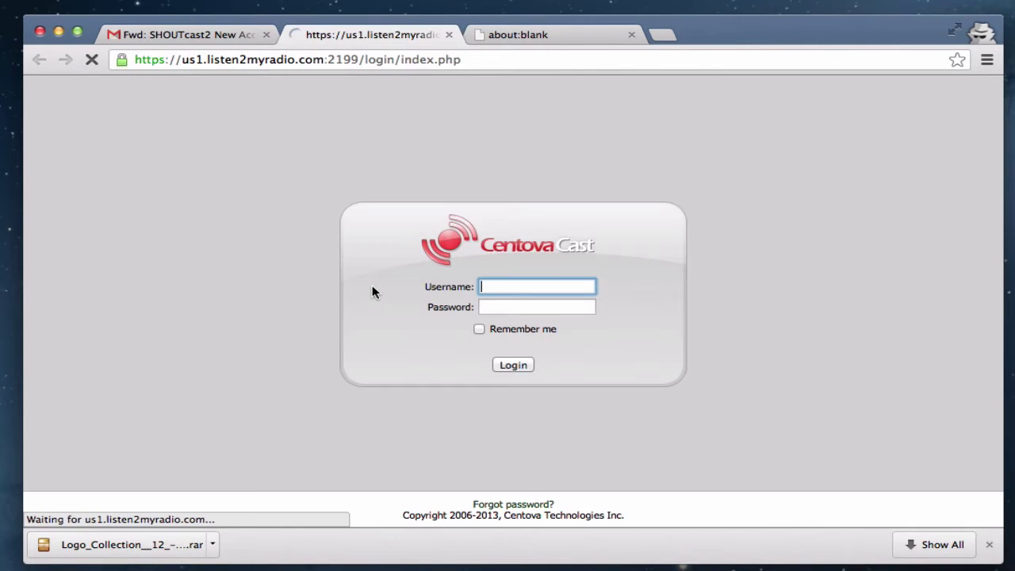
Step: Copy the account username from the email into the Centova Cast login form's username field
click(187, 34)
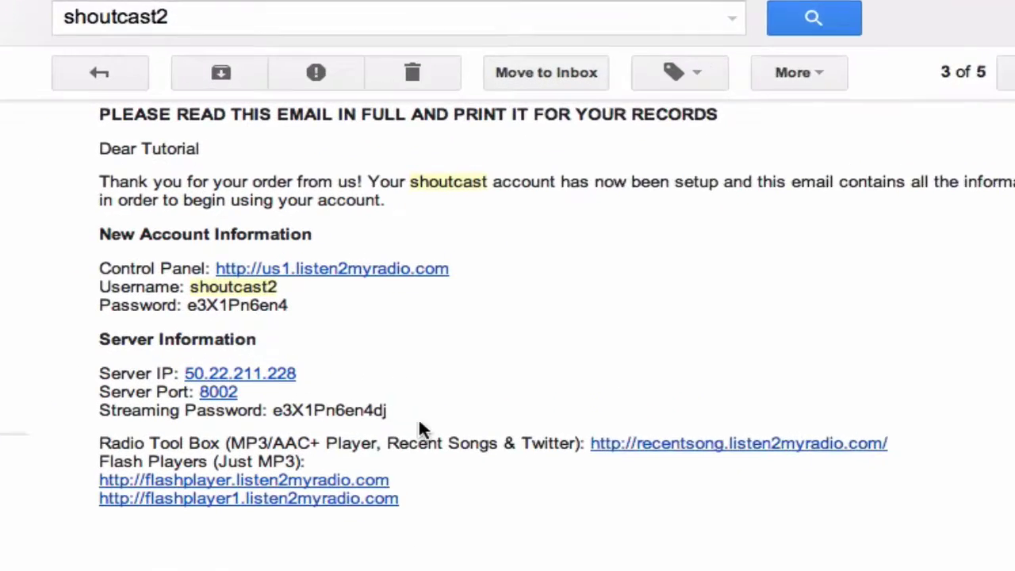
right_click(188, 277)
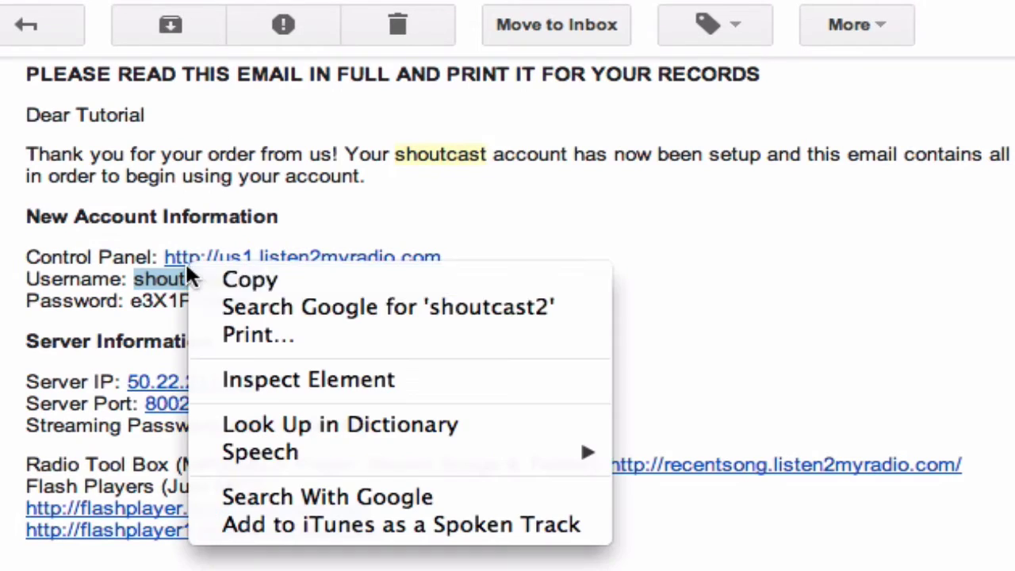
click(230, 280)
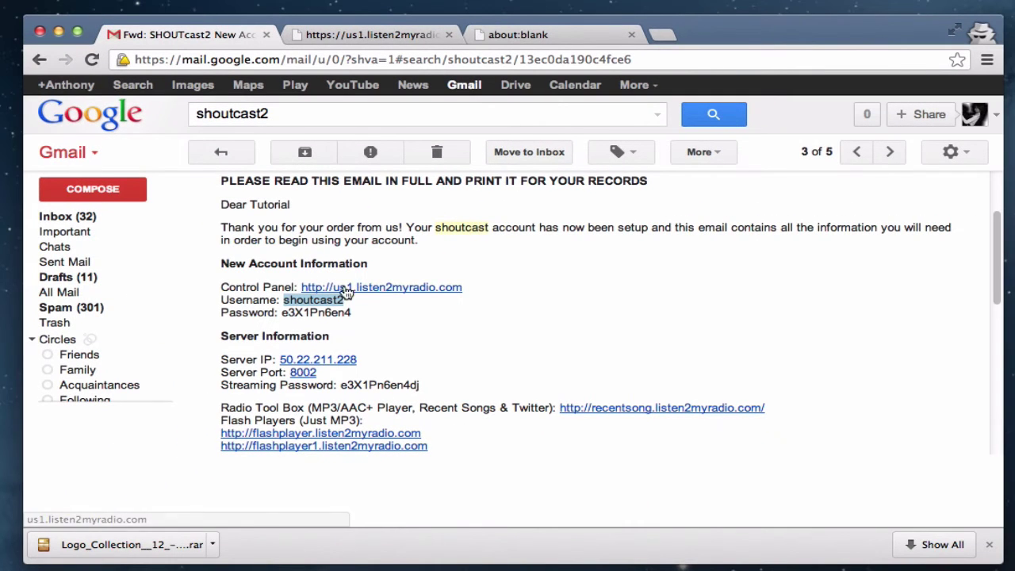
click(348, 36)
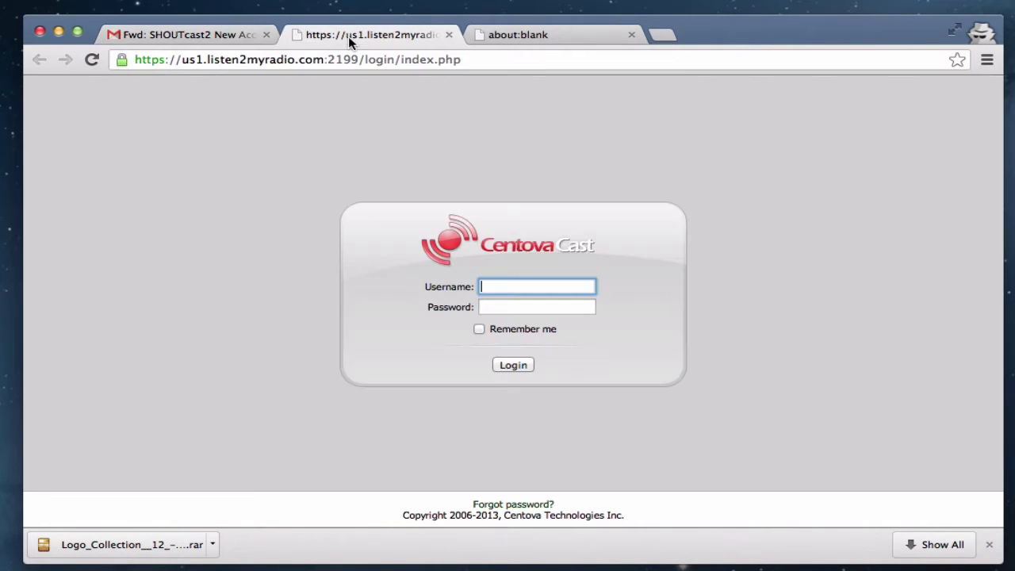
click(222, 36)
right_click(315, 309)
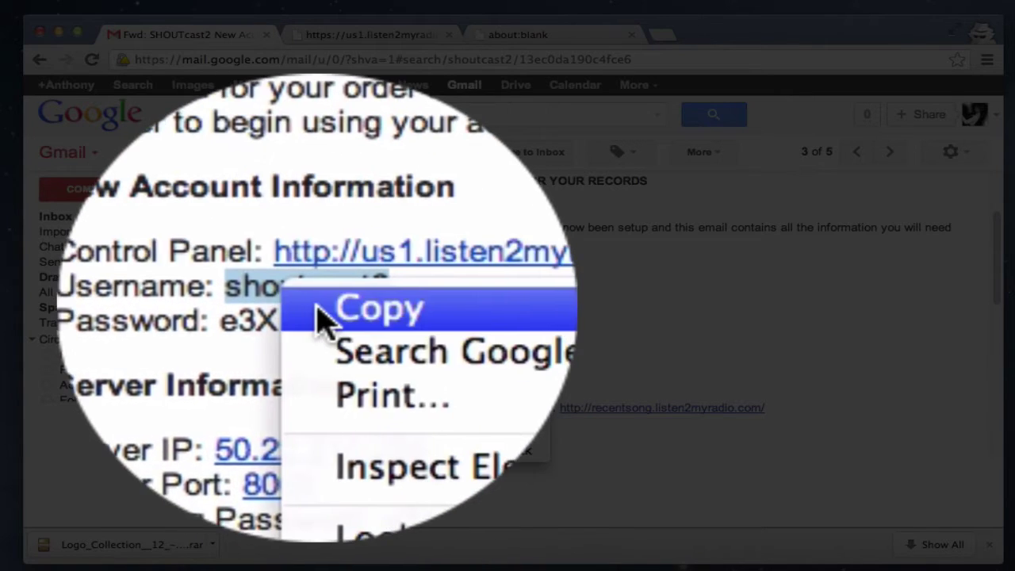
click(326, 316)
click(348, 36)
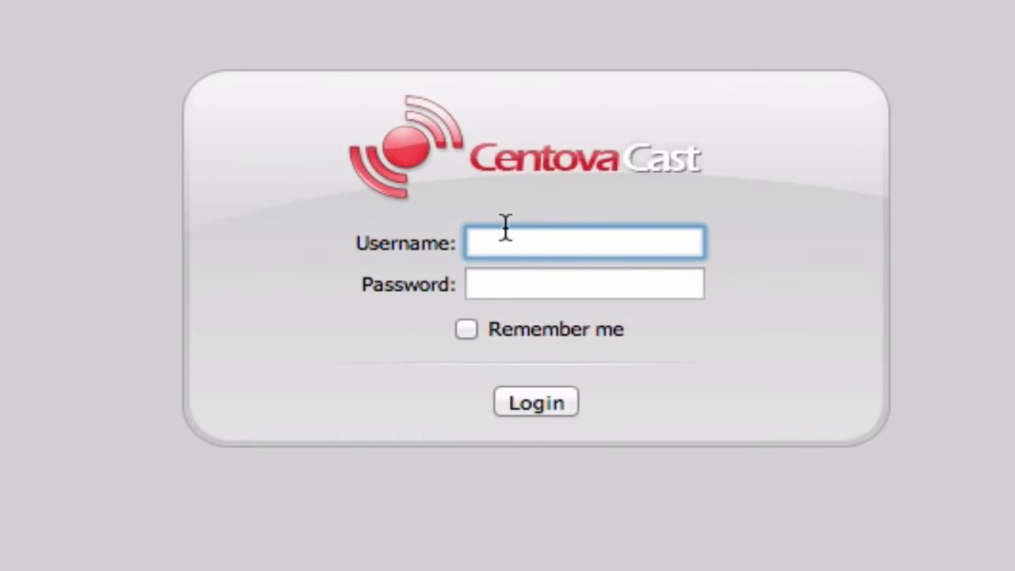
right_click(505, 227)
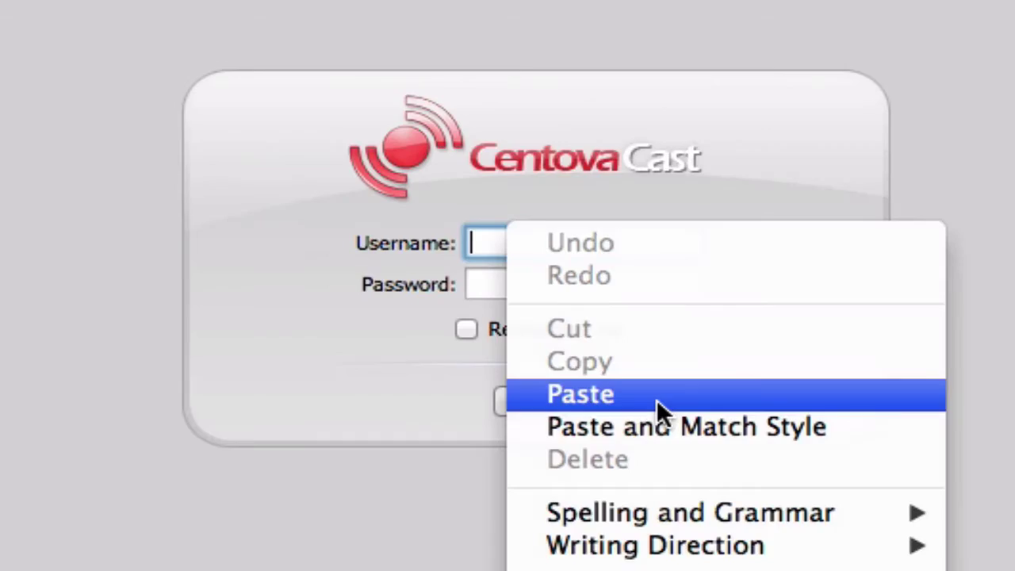
click(656, 397)
Step: Copy the account password from the email into the password field and log in
click(176, 34)
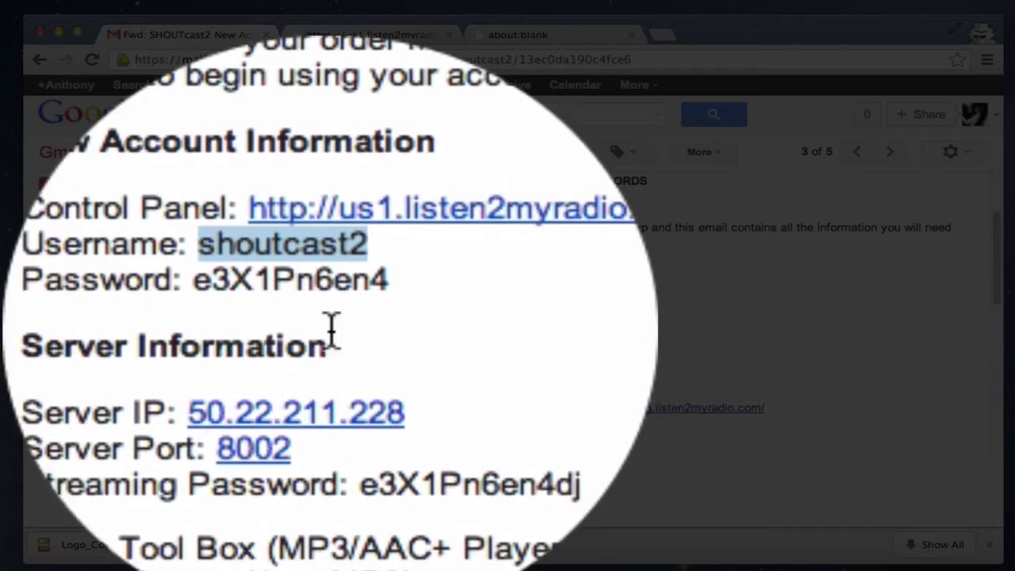
click(335, 315)
right_click(335, 314)
click(373, 446)
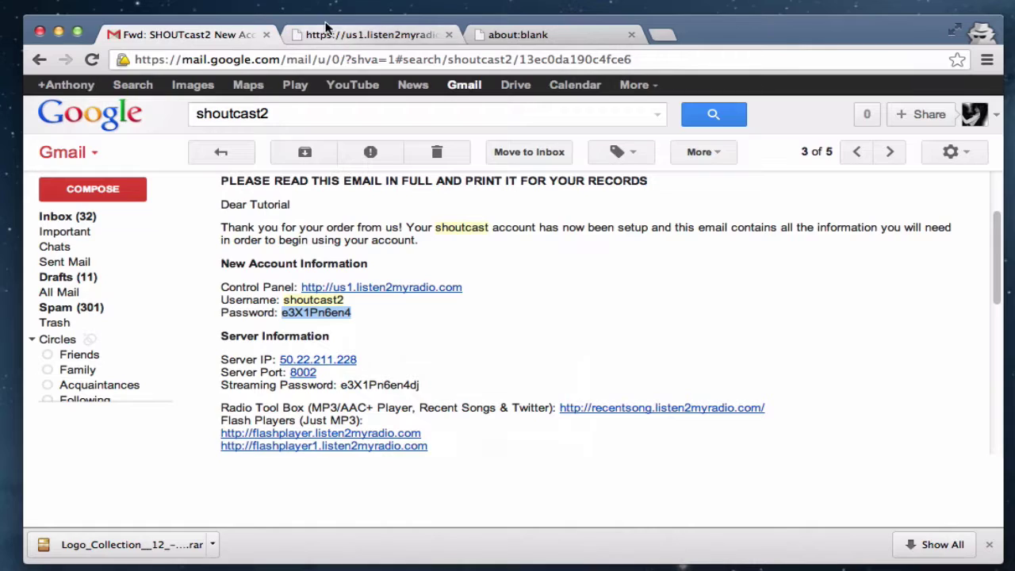
click(353, 34)
right_click(542, 287)
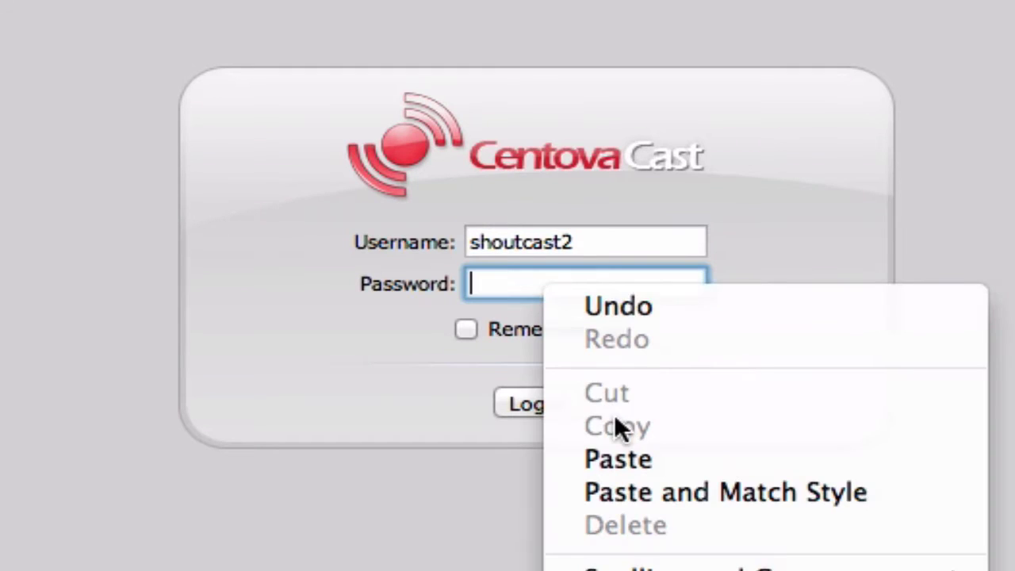
click(488, 292)
right_click(490, 287)
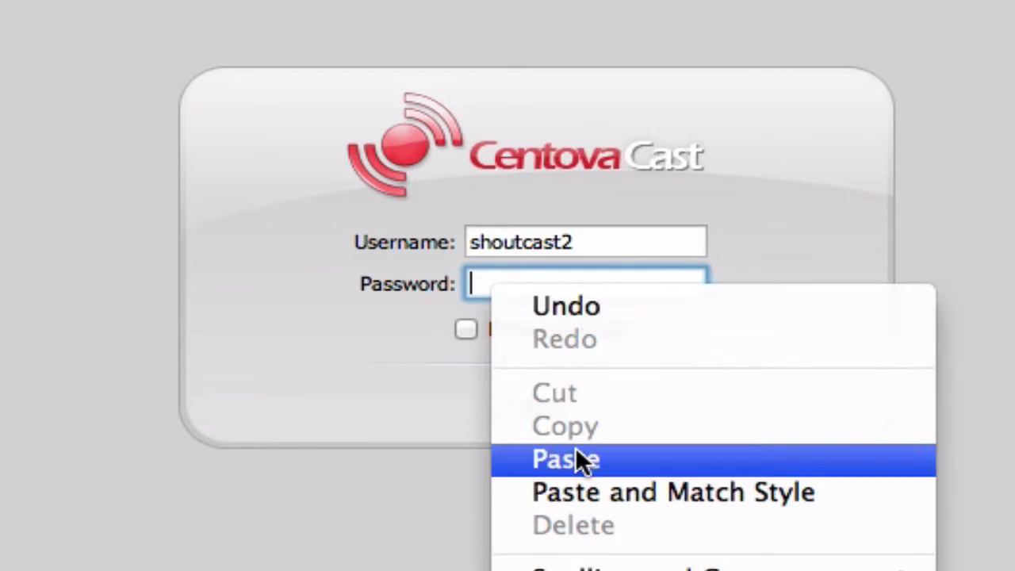
click(578, 459)
click(537, 404)
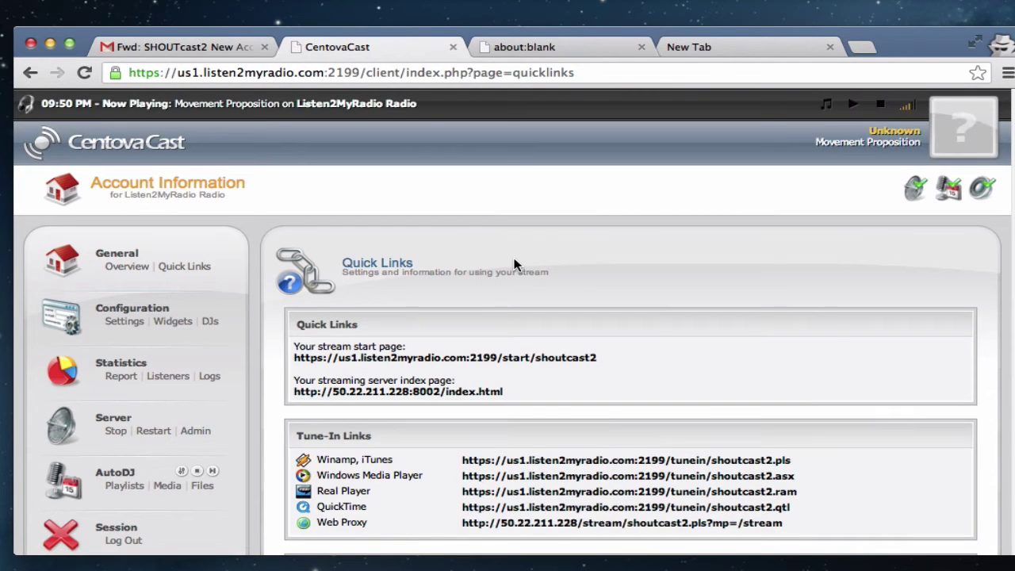
Step: Scroll the Quick Links page down to the Live Source Connections section
scroll(621, 272, down, 10)
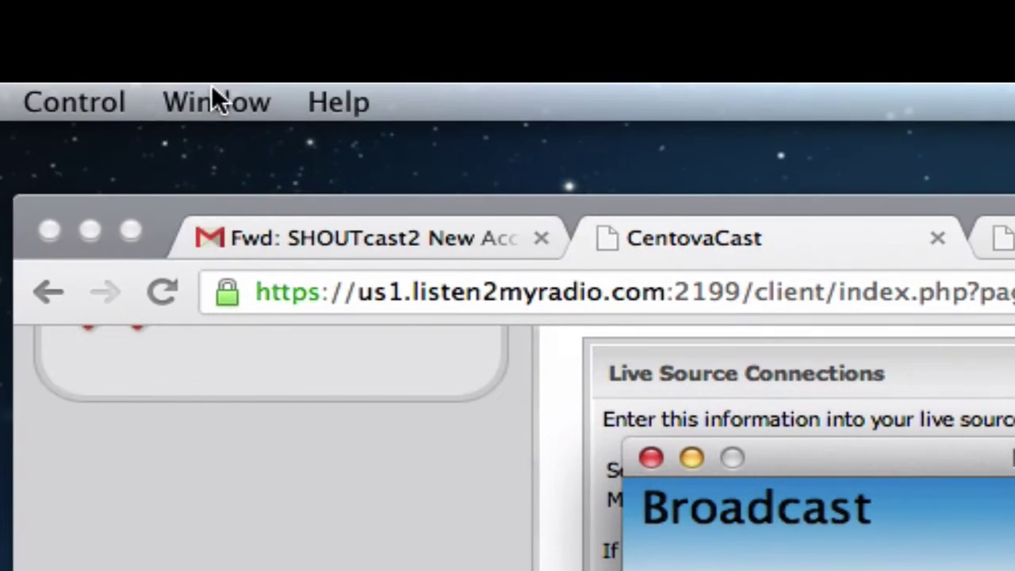
click(212, 86)
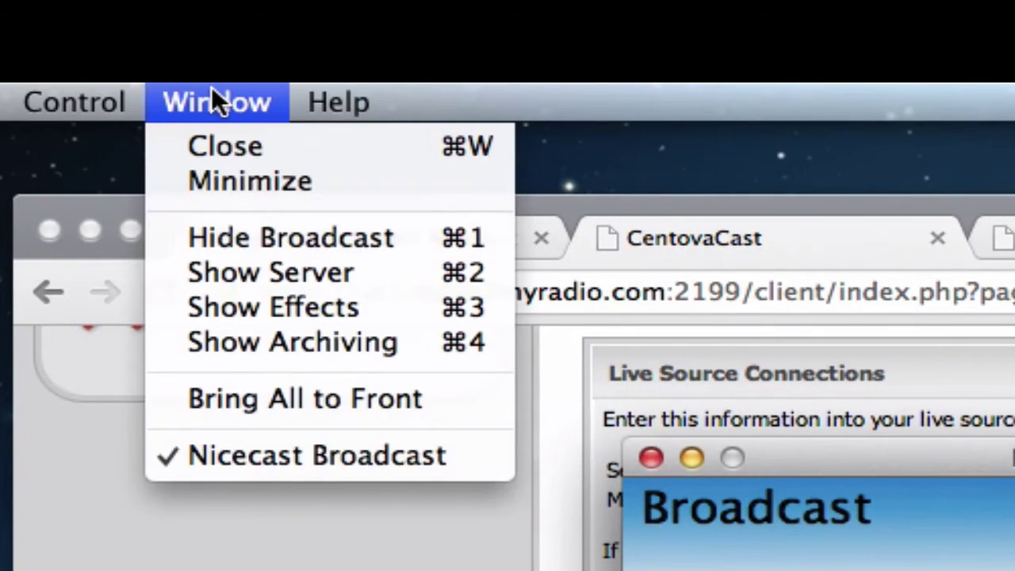
click(413, 282)
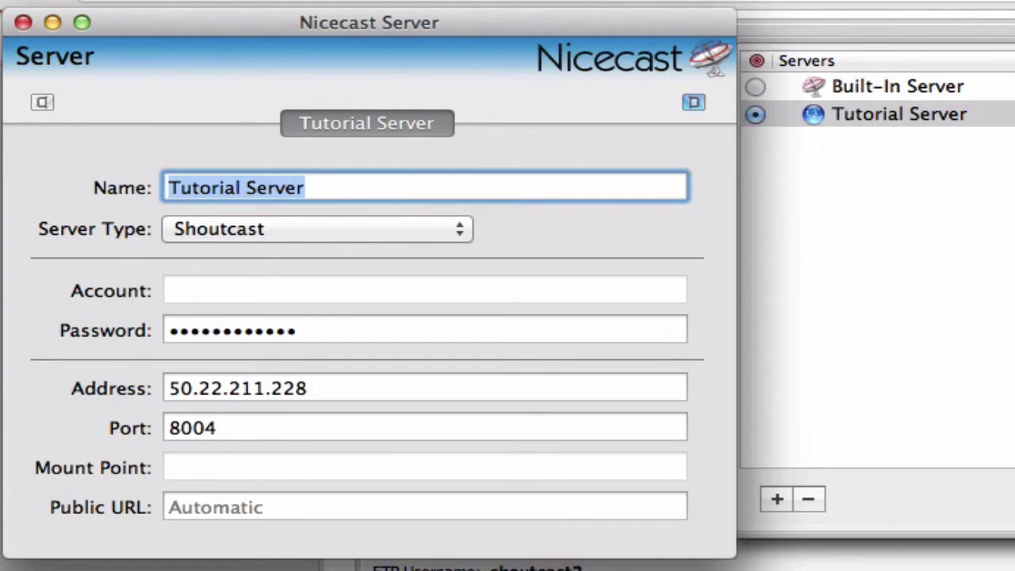
click(812, 496)
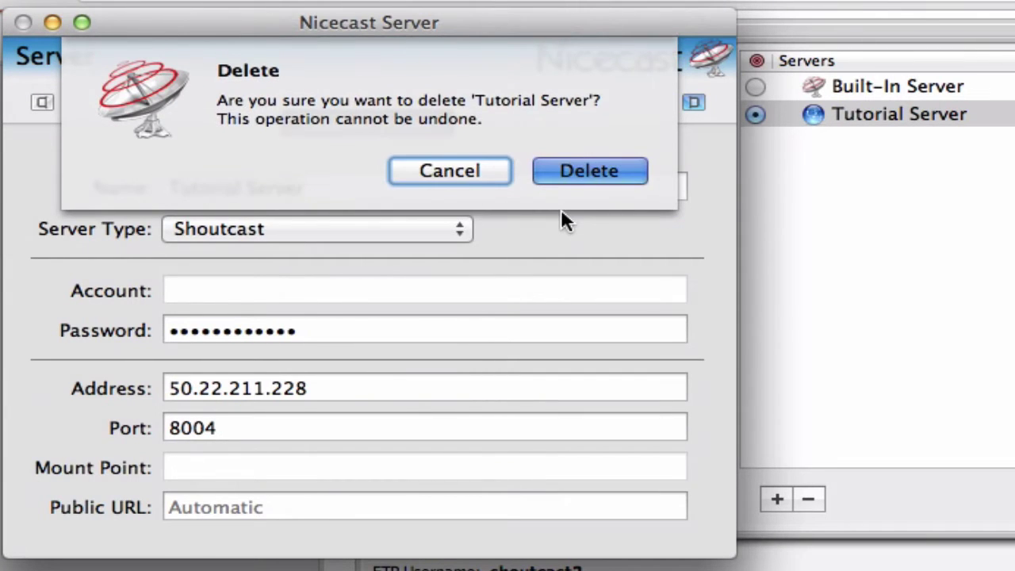
key(Return)
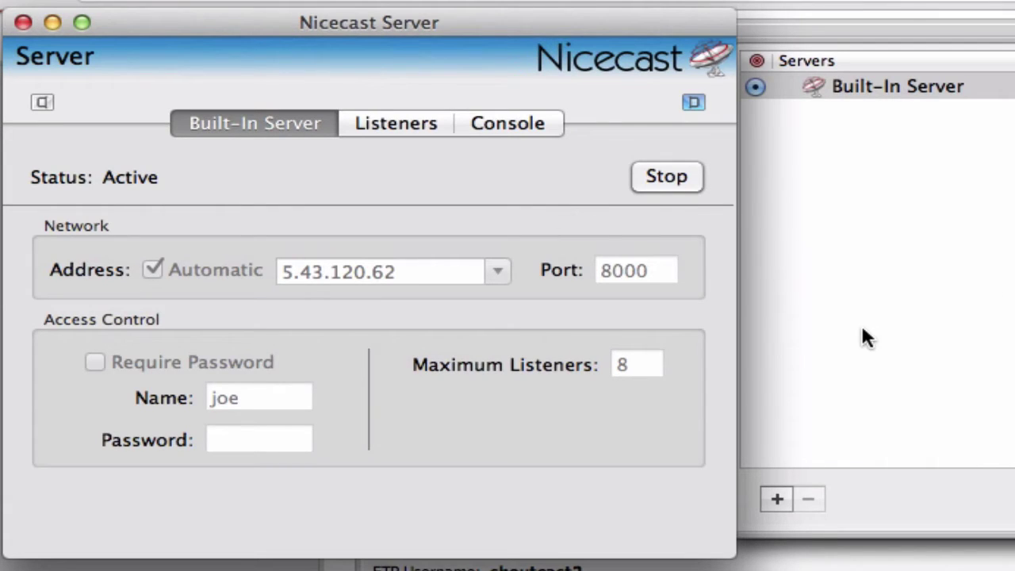
Step: Add a new Untitled Server entry and set it as the active server
click(859, 380)
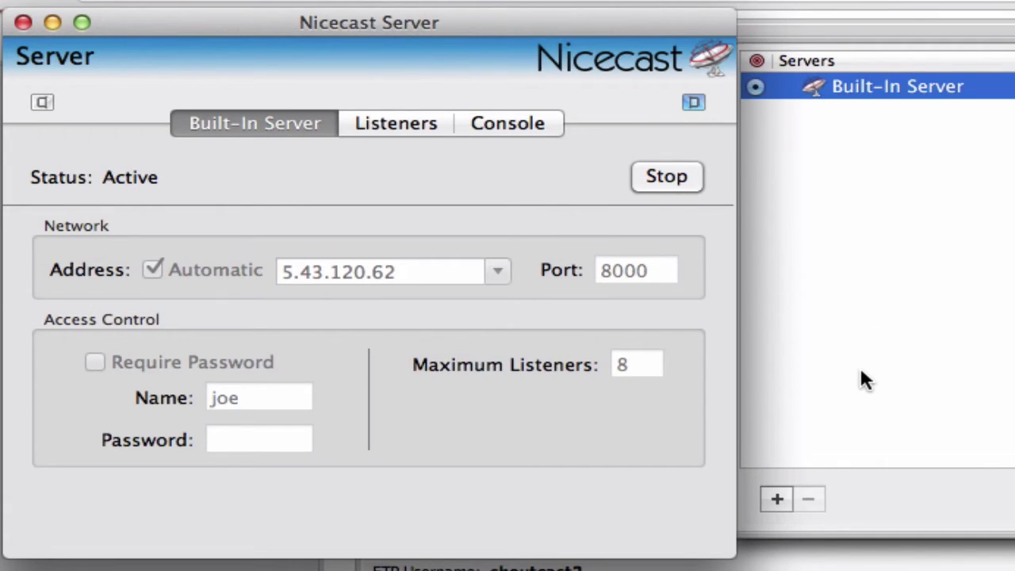
click(776, 500)
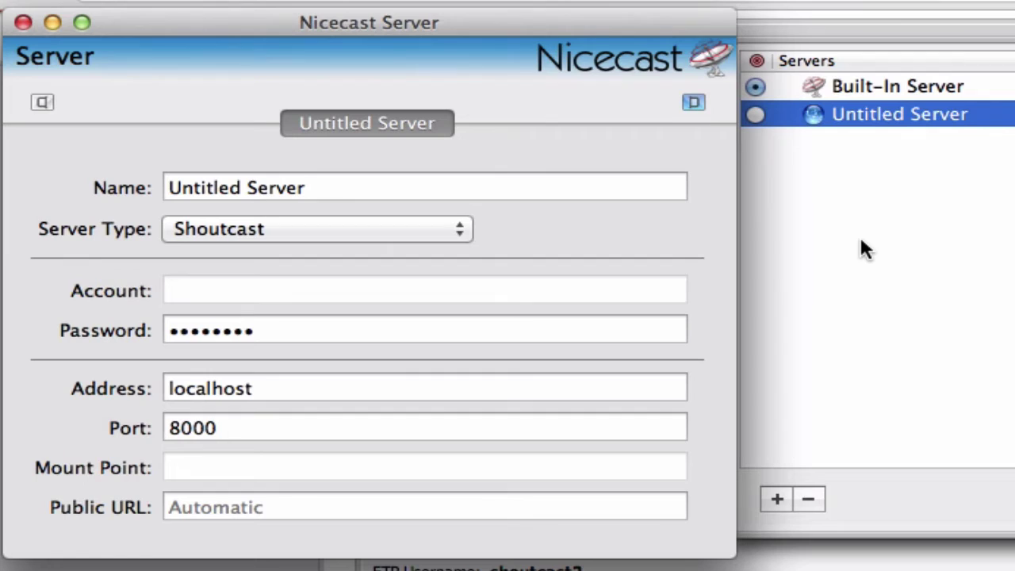
click(755, 115)
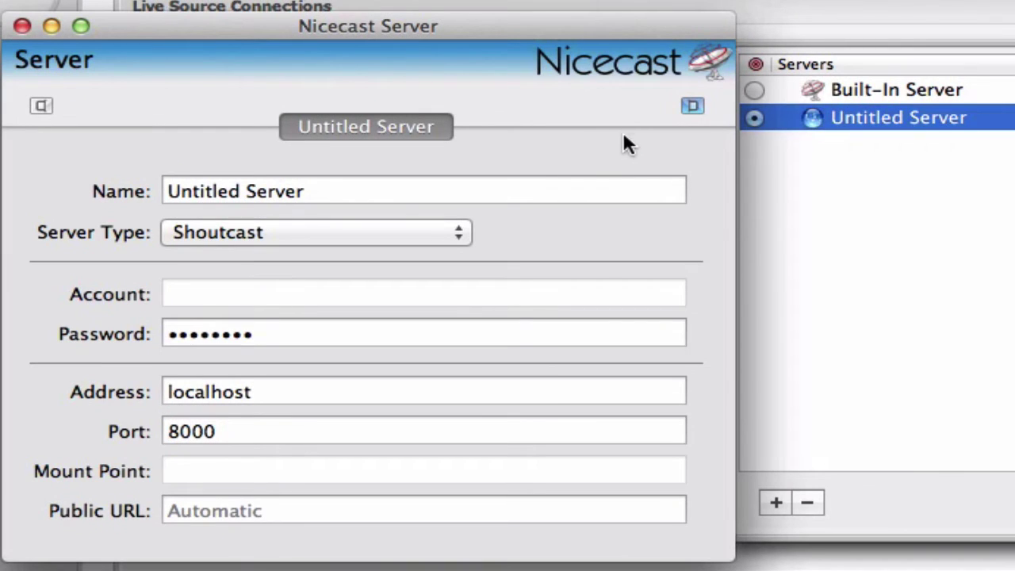
click(522, 184)
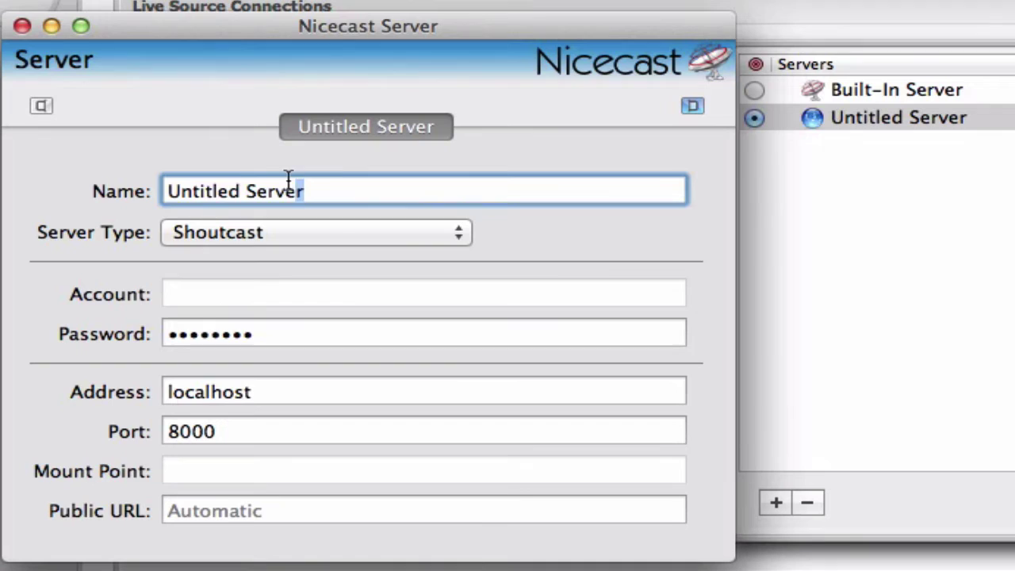
Step: Replace the 'Untitled Server' name with 'Tutorial Server'
drag(299, 190, 105, 176)
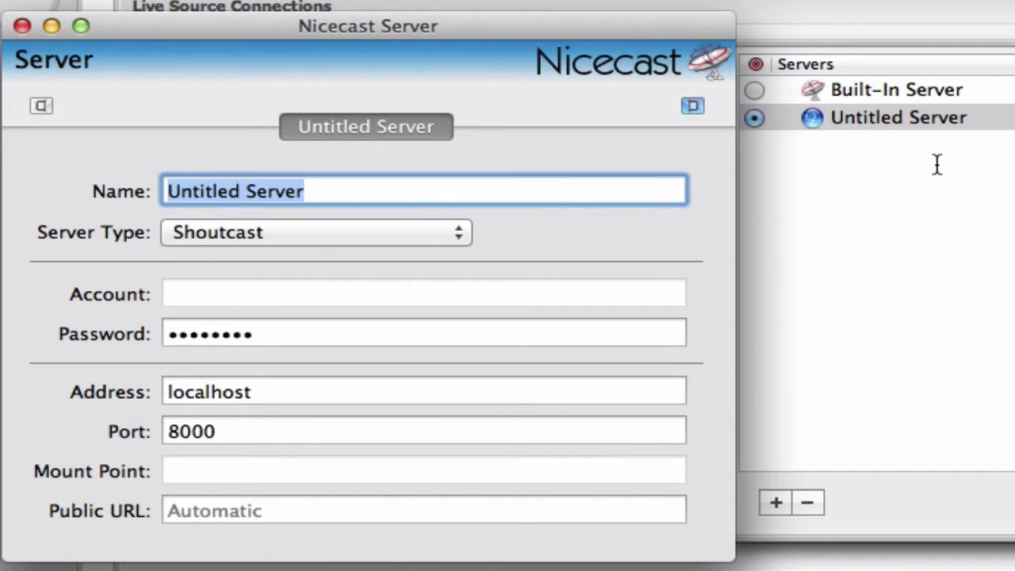
text(Tutoria)
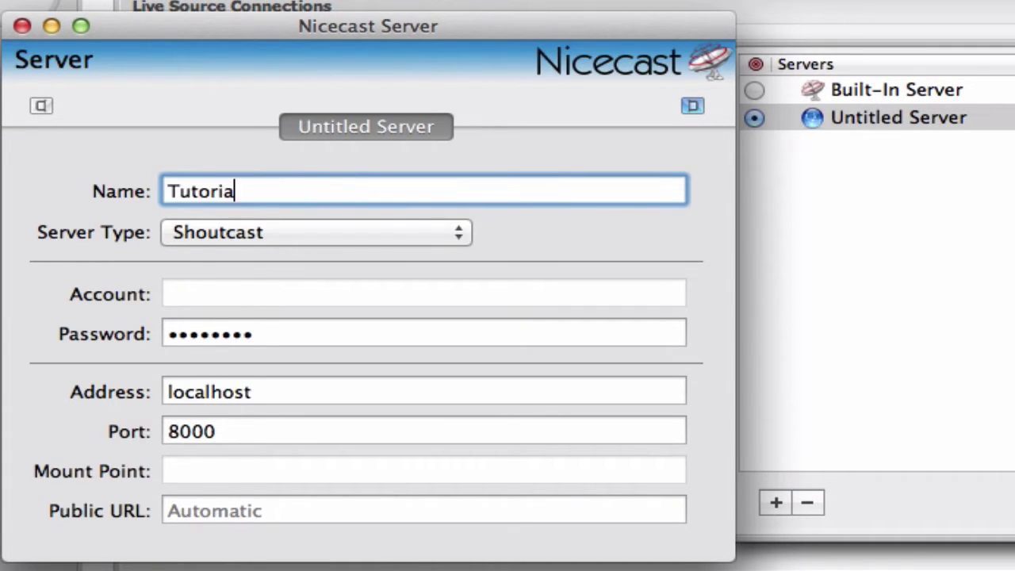
key(super+a)
text(Tutorial Server)
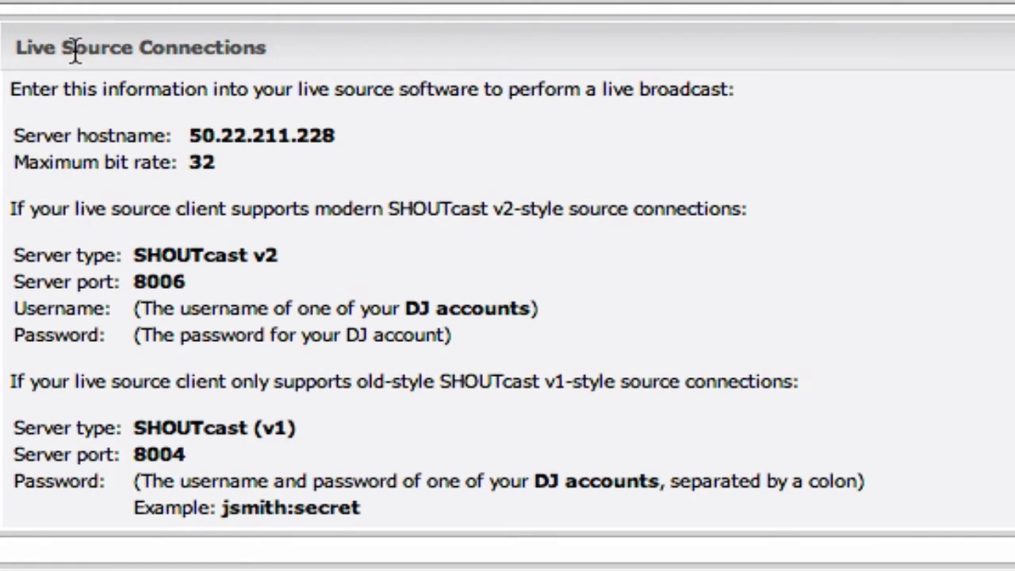
Step: Select and copy the live source hostname 50.22.211.228 from Live Source Connections
drag(189, 135, 339, 135)
click(339, 135)
double_click(337, 136)
right_click(324, 134)
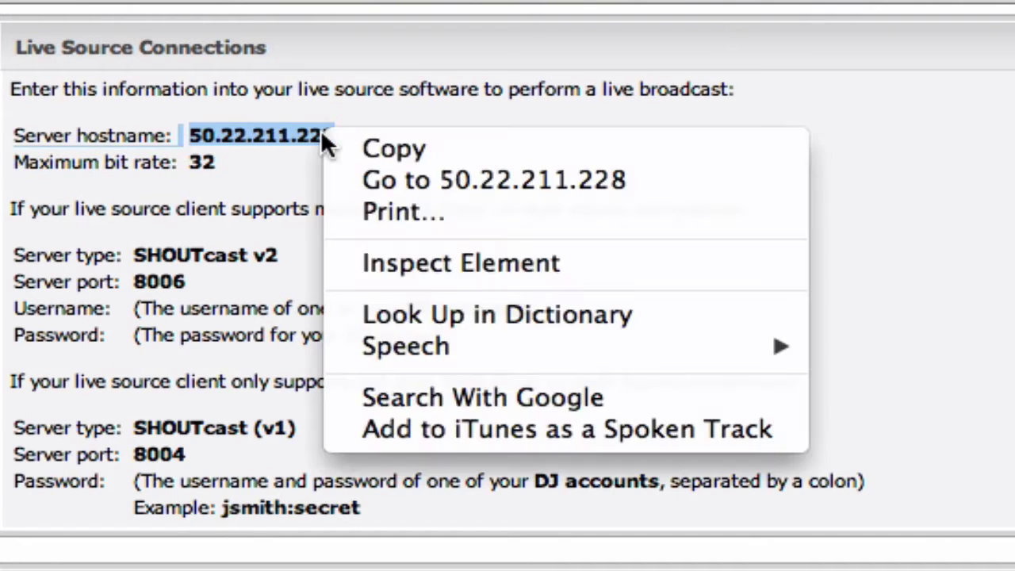
click(341, 151)
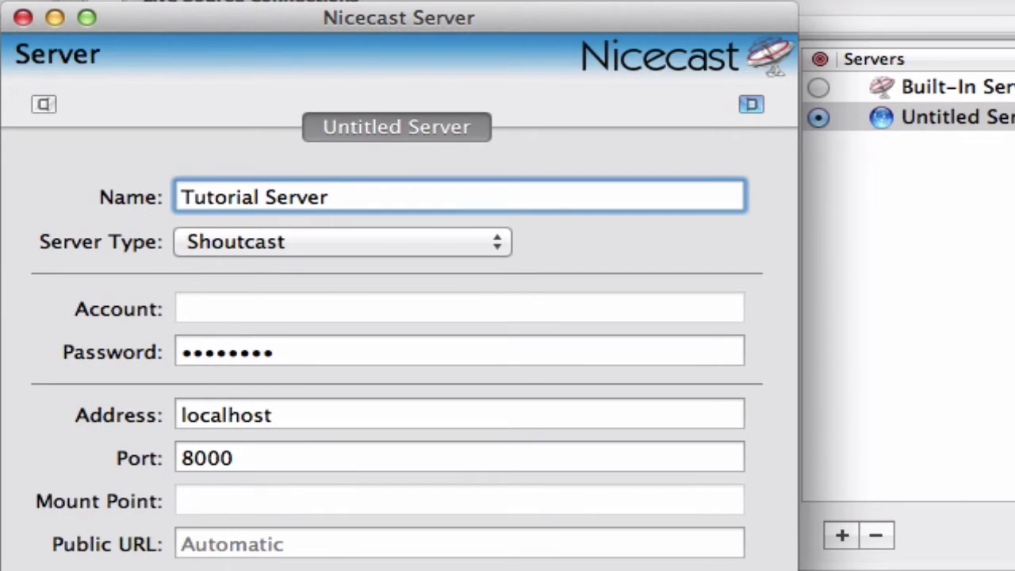
Step: Paste 50.22.211.228 into the Tutorial Server Address field in place of localhost
click(305, 415)
double_click(306, 414)
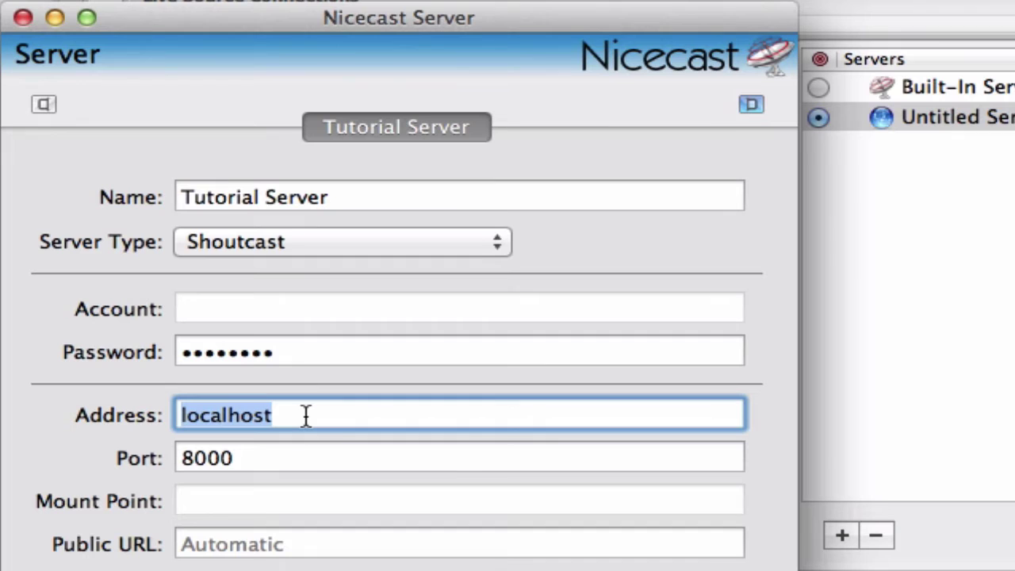
right_click(341, 425)
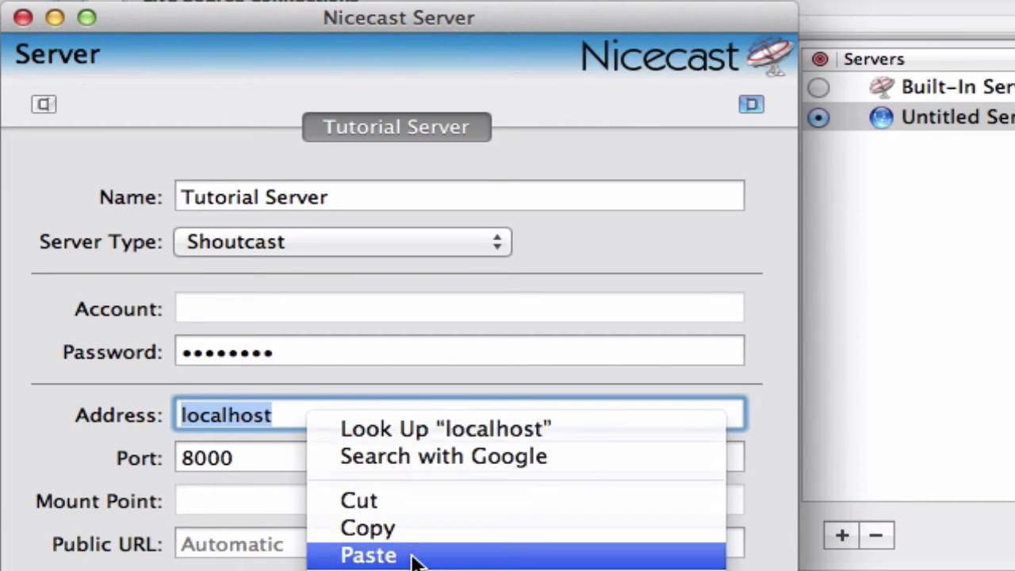
click(369, 555)
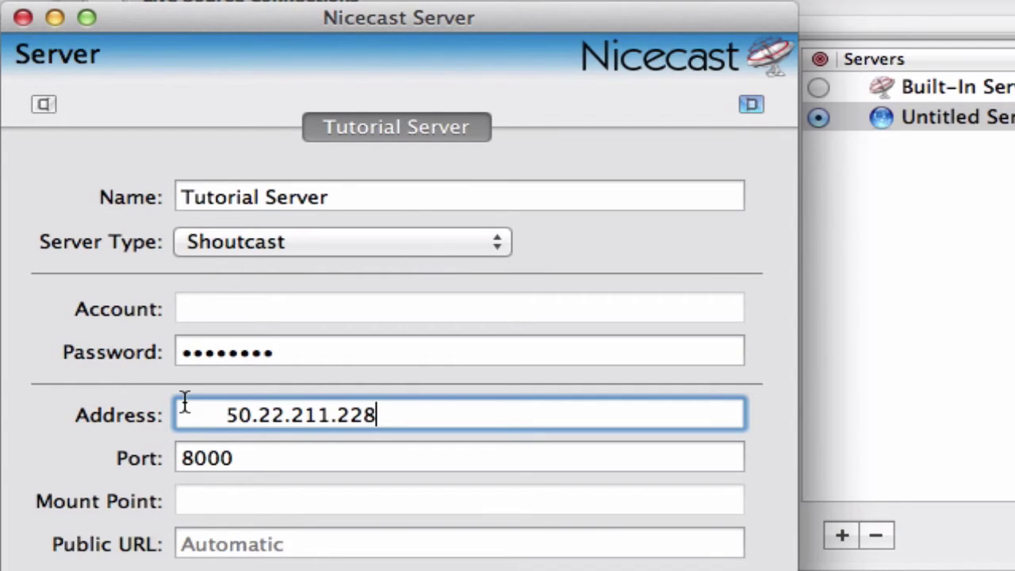
Step: Delete the stray leading space so the address reads exactly 50.22.211.228
double_click(211, 412)
key(Right)
click(445, 414)
drag(226, 414, 131, 413)
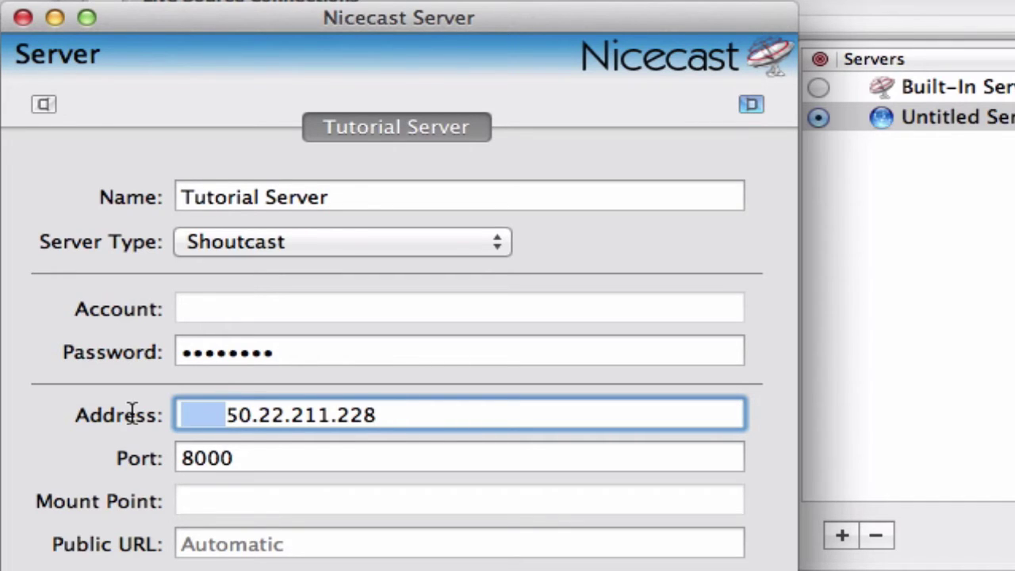
key(BackSpace)
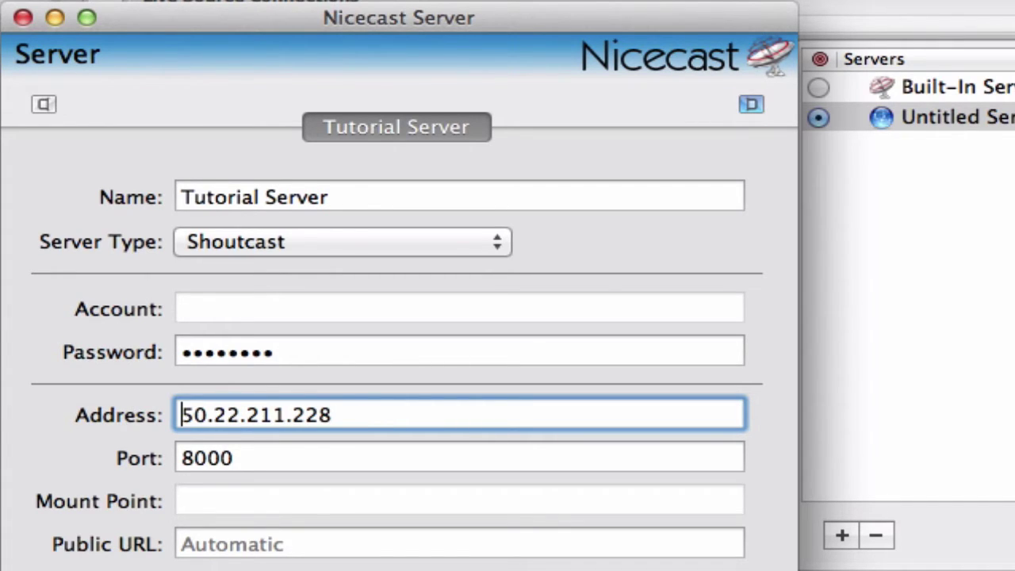
click(392, 414)
Step: Copy SHOUTcast v1 port 8004 from Centova Cast and paste it over Nicecast's port 8000
key(Tab)
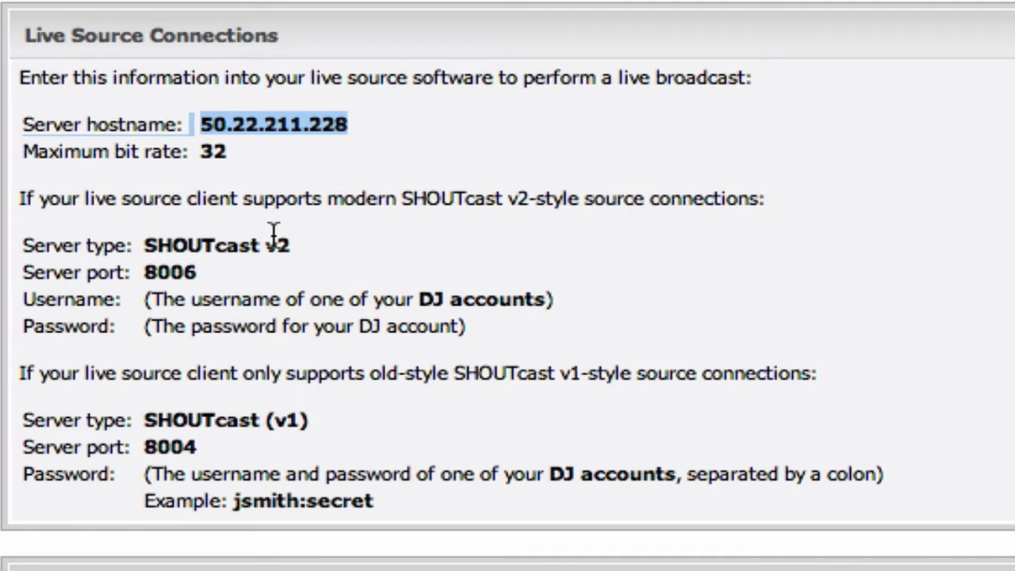
triple_click(173, 419)
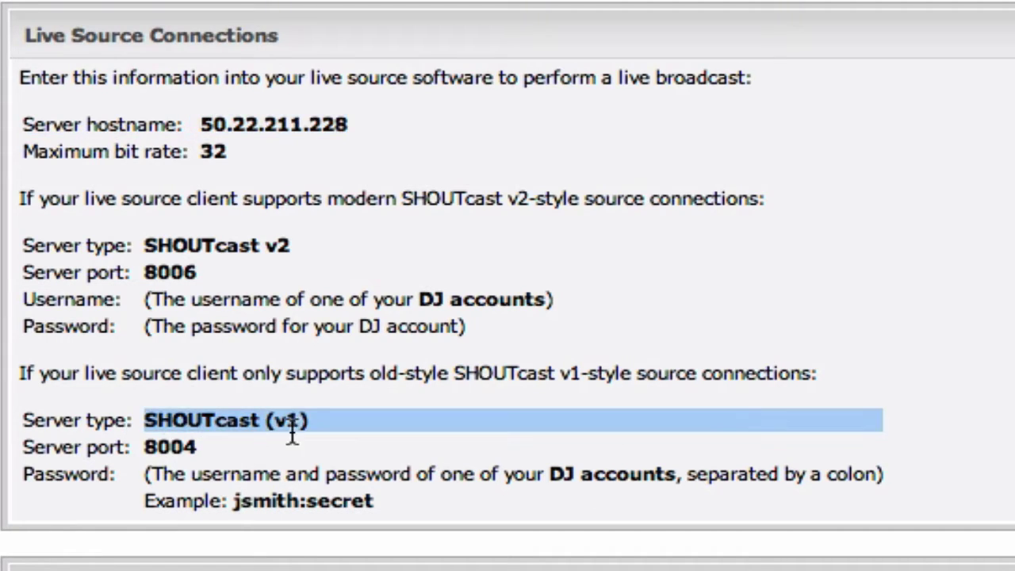
click(322, 423)
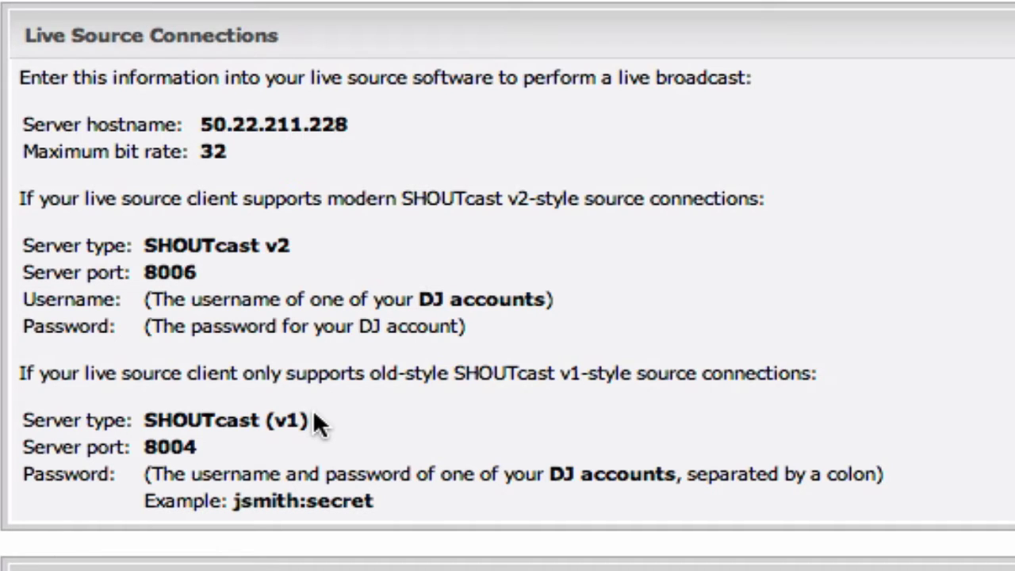
right_click(157, 446)
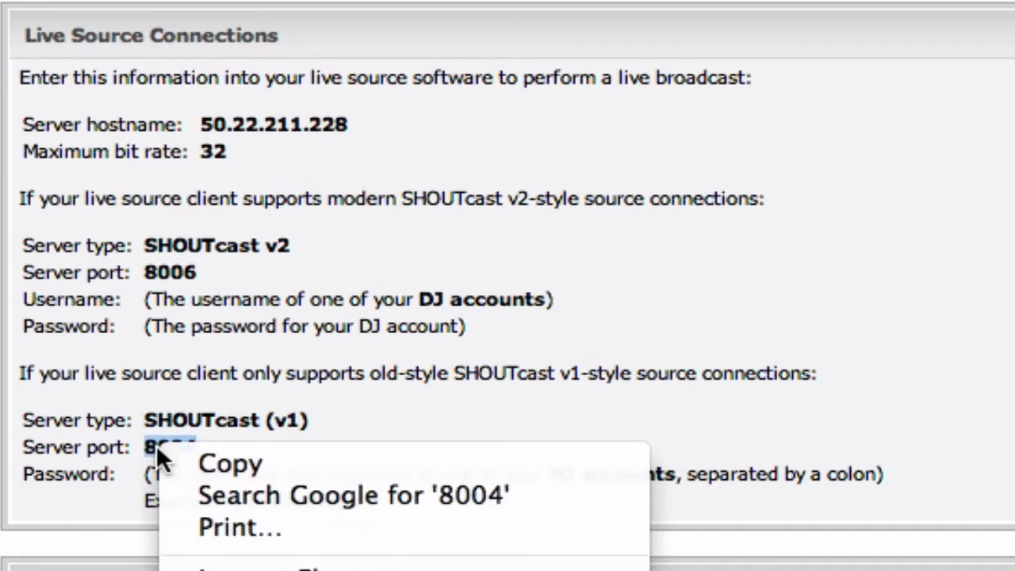
click(194, 460)
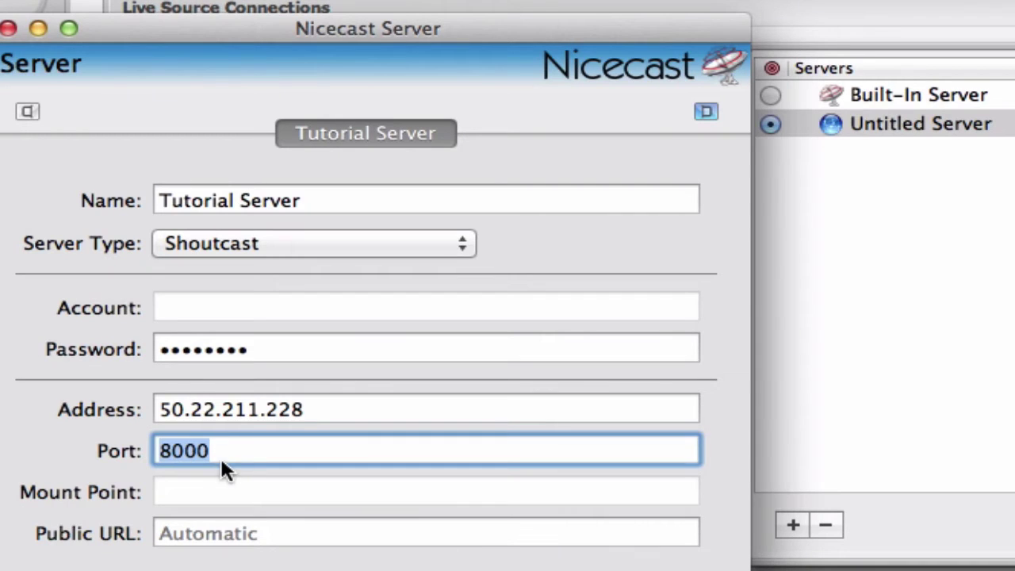
click(222, 451)
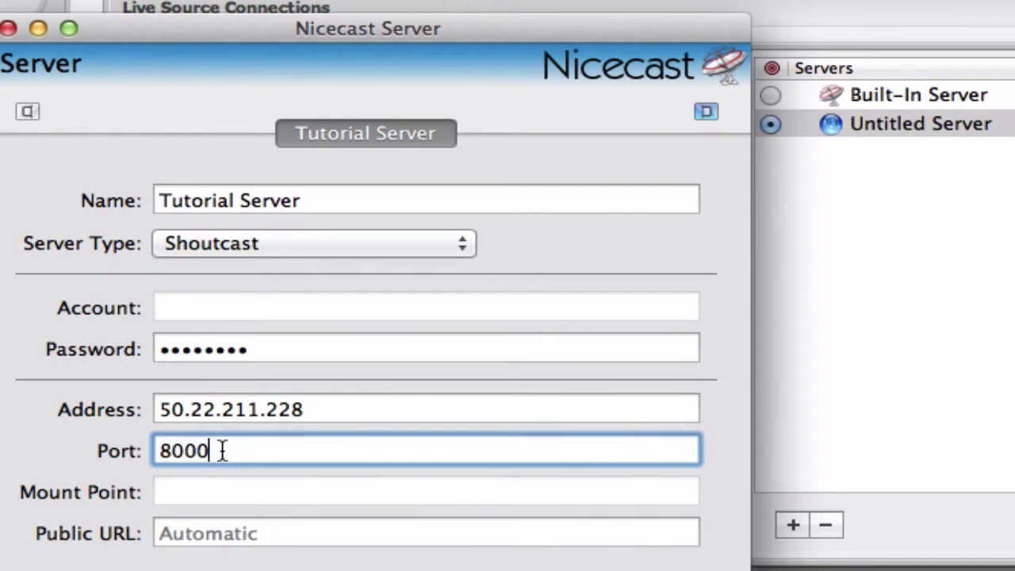
right_click(221, 448)
click(286, 547)
drag(245, 344, 182, 344)
key(super+Tab)
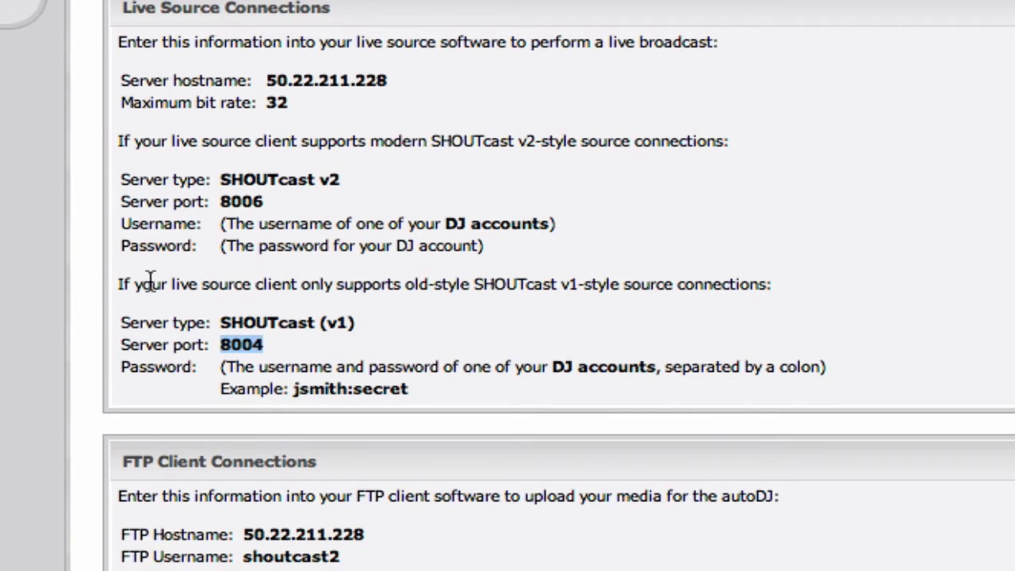
Step: Delete the existing Tutorial DJ account from the DJ accounts page
click(112, 291)
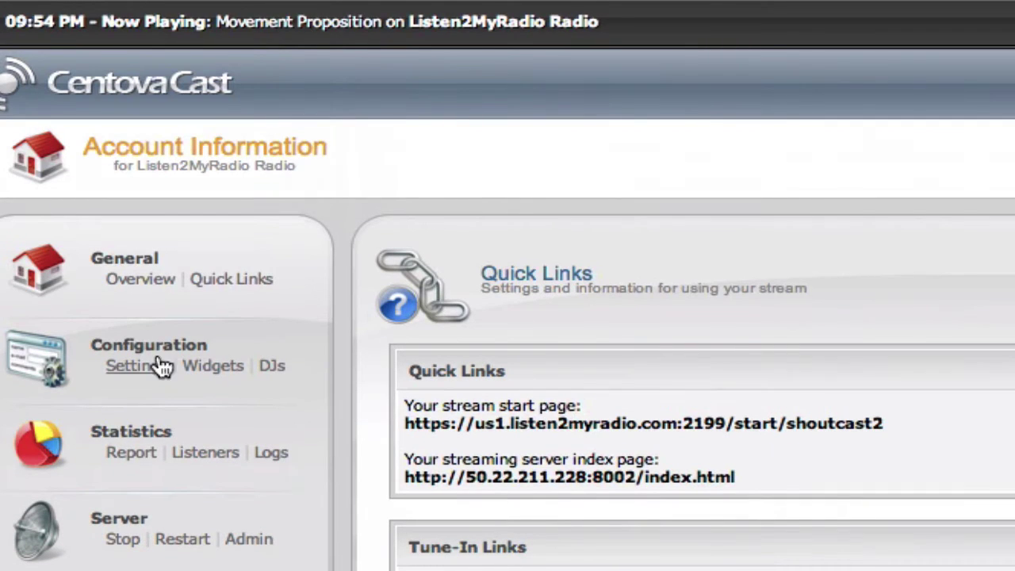
click(275, 374)
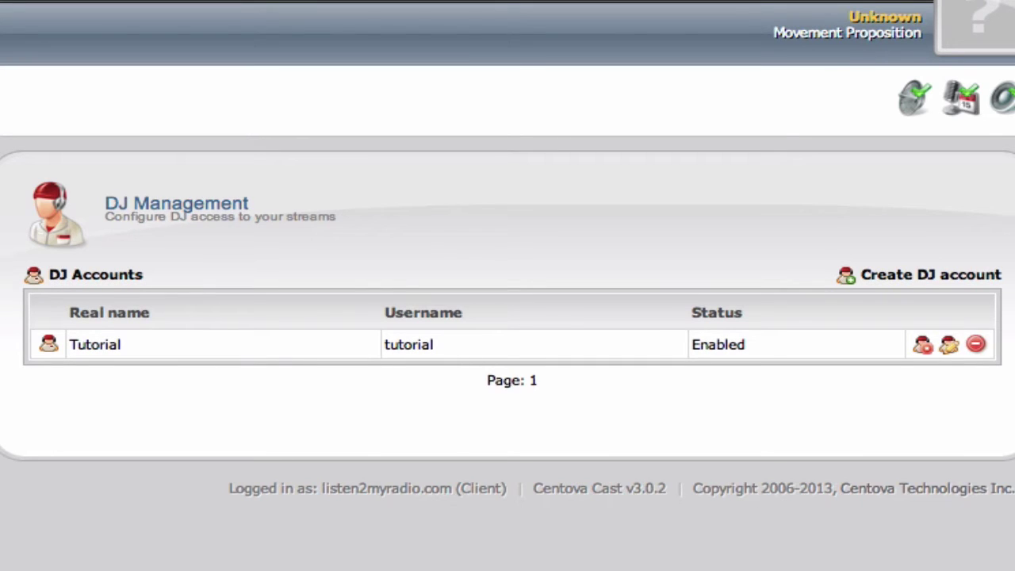
click(976, 346)
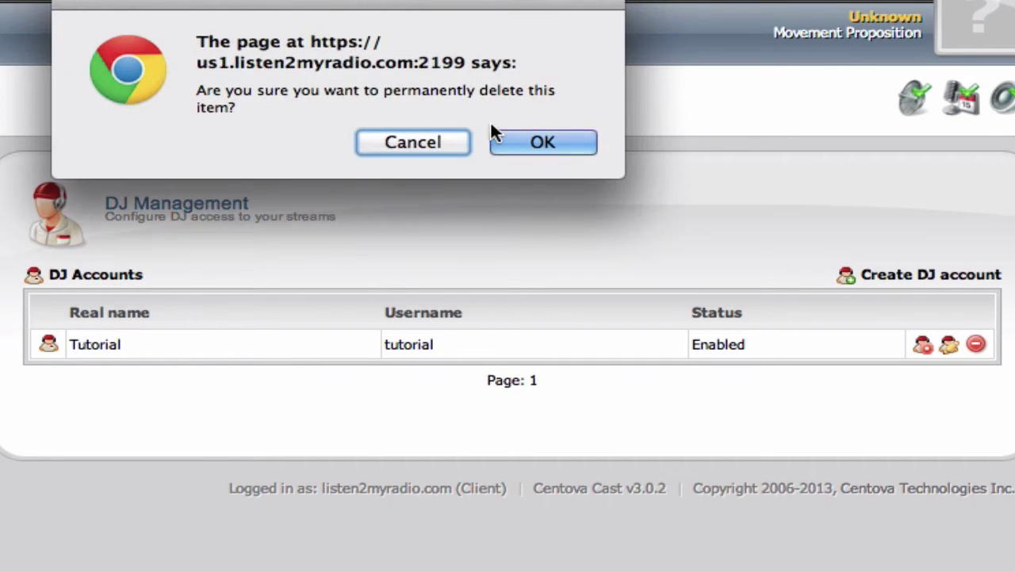
click(549, 142)
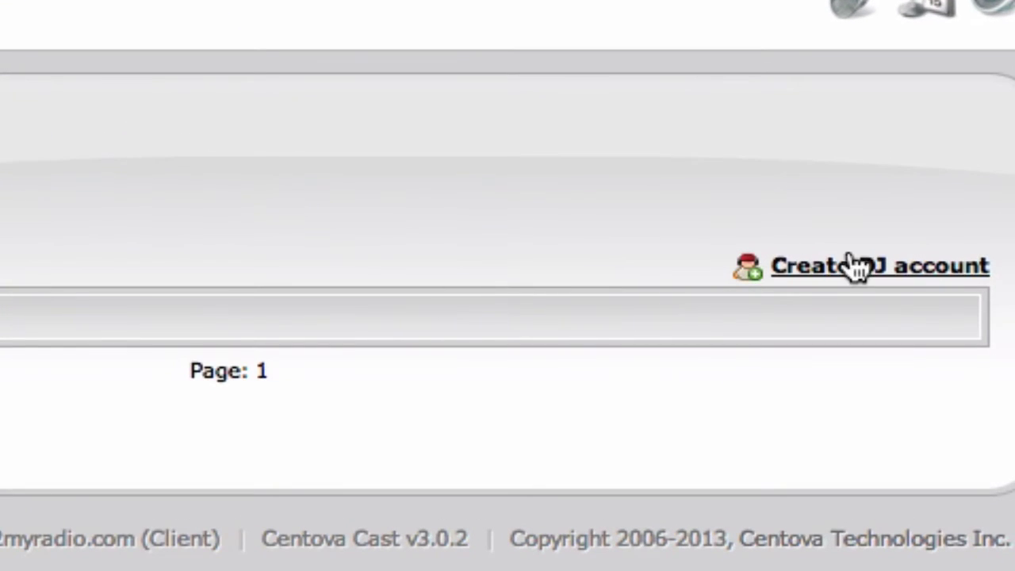
Step: Start a new DJ account with username tutorial
click(870, 274)
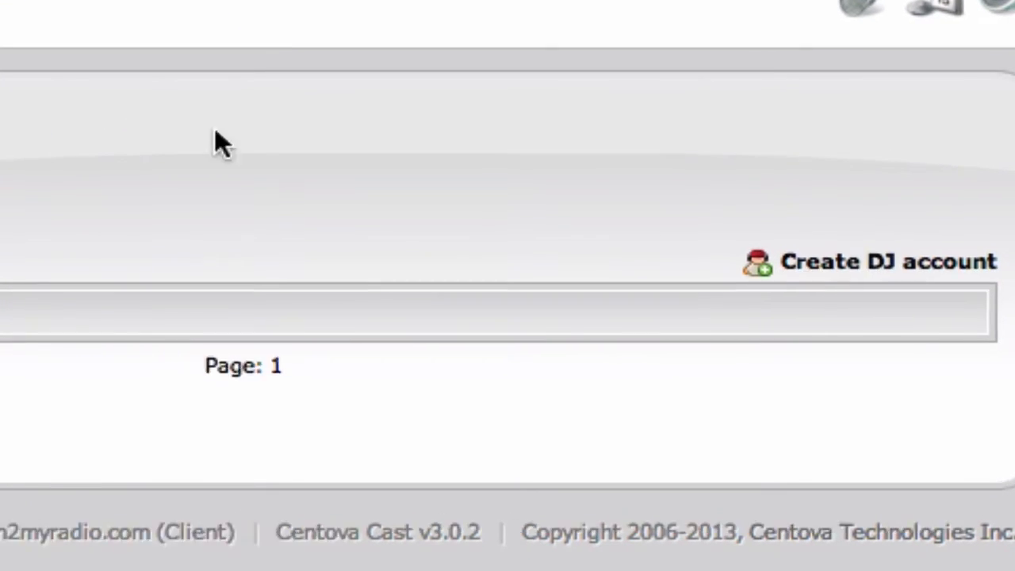
scroll(525, 75, down, 3)
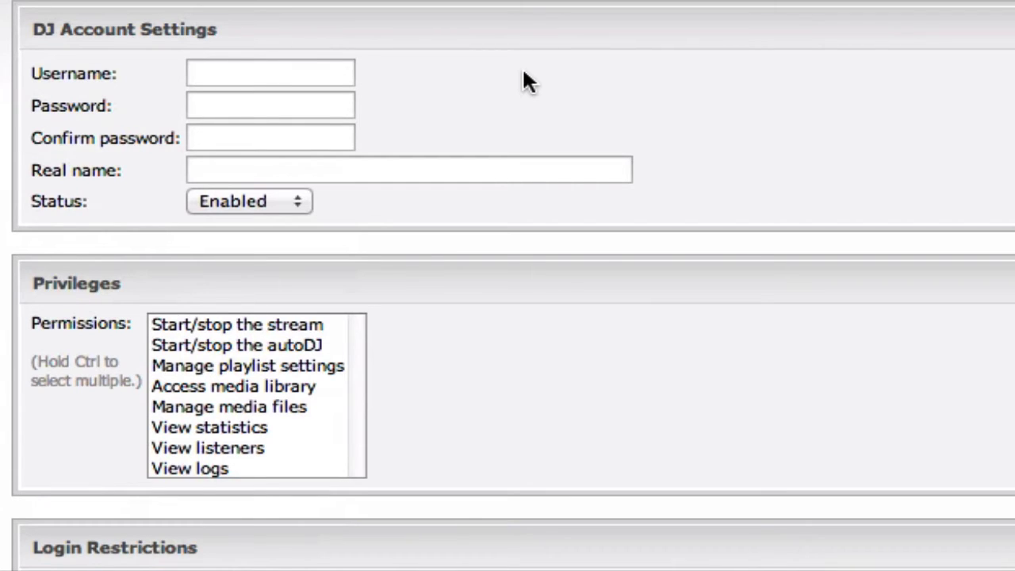
click(319, 73)
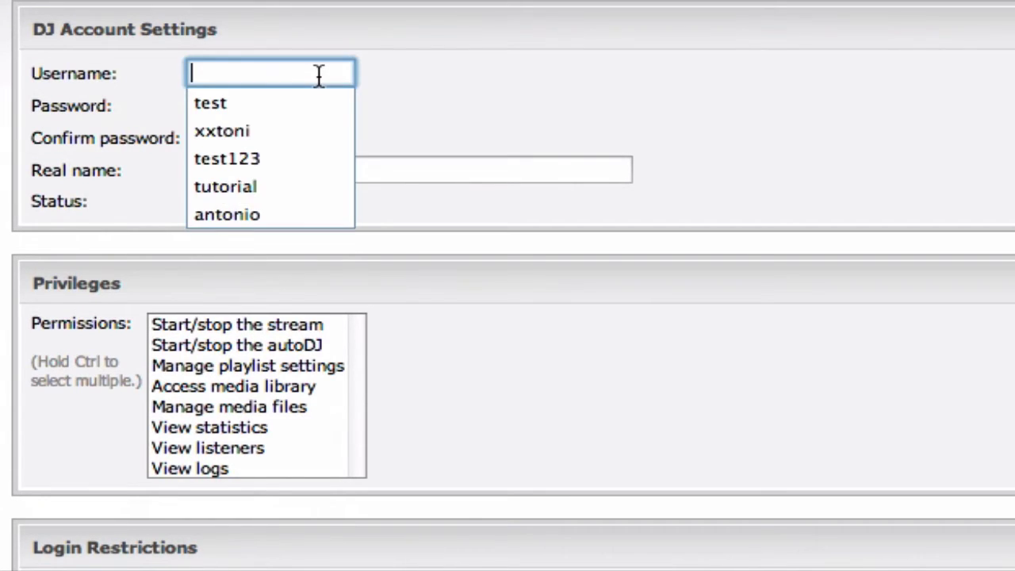
click(454, 86)
click(266, 79)
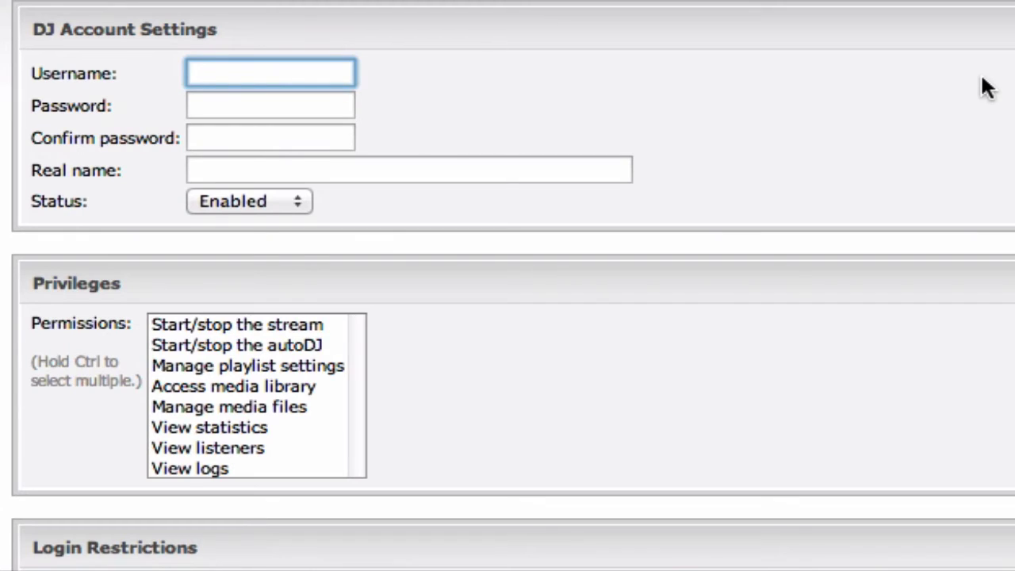
text(tutorial)
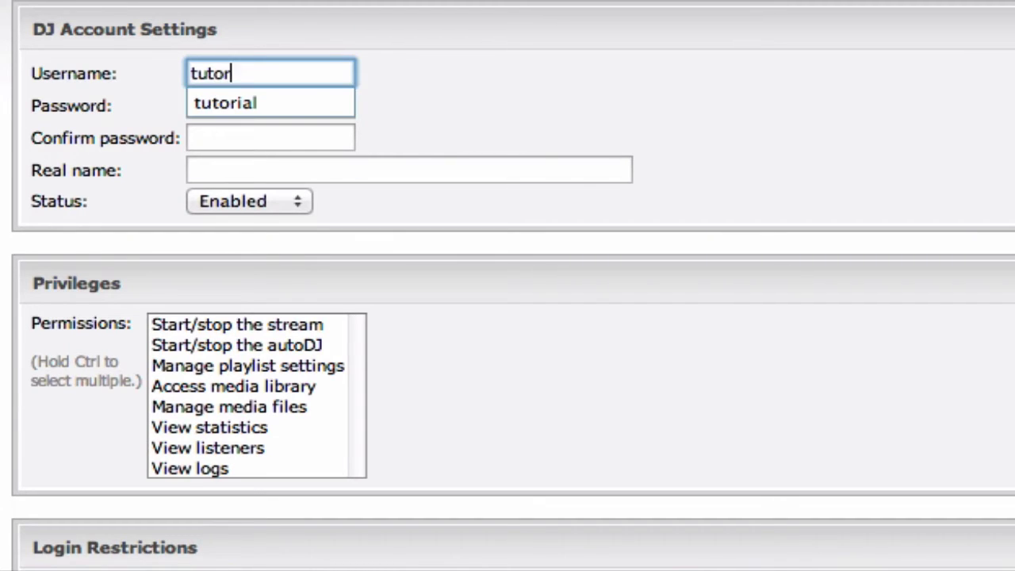
click(856, 102)
Step: Enter the DJ password, confirm it, and set the real name to Tutorial
click(227, 109)
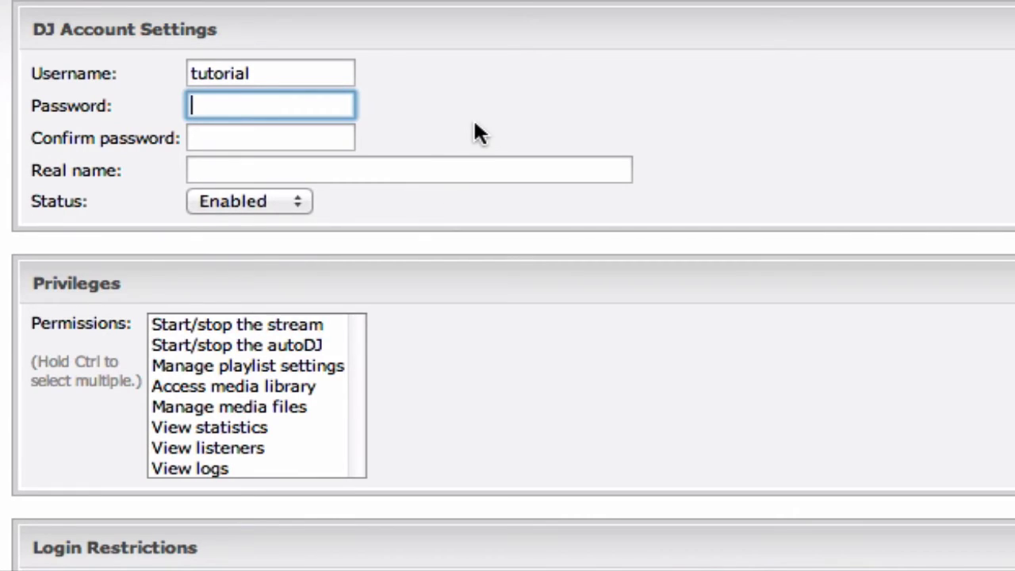
text(tutorial)
key(Tab)
text(tutorial)
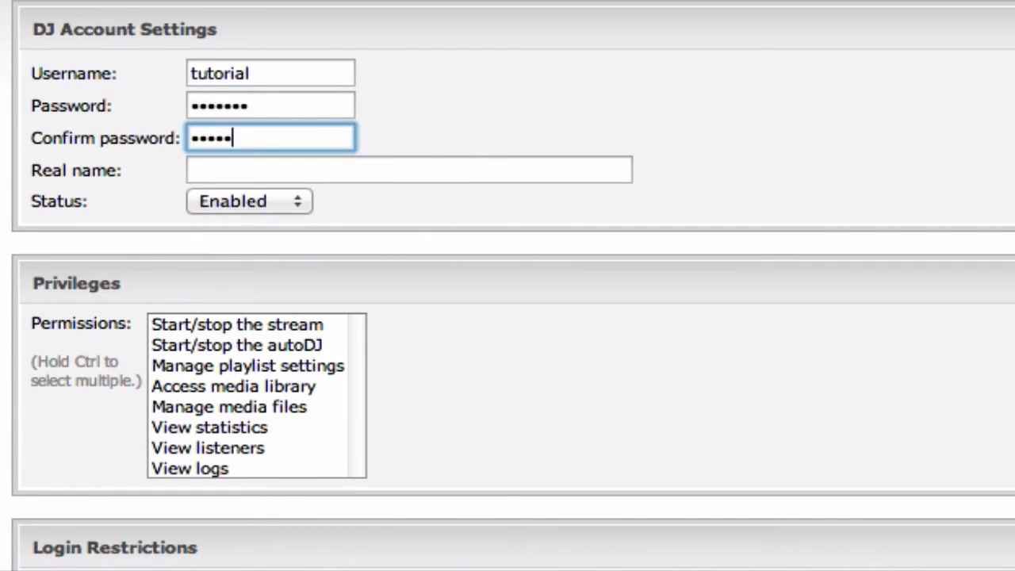
key(Tab)
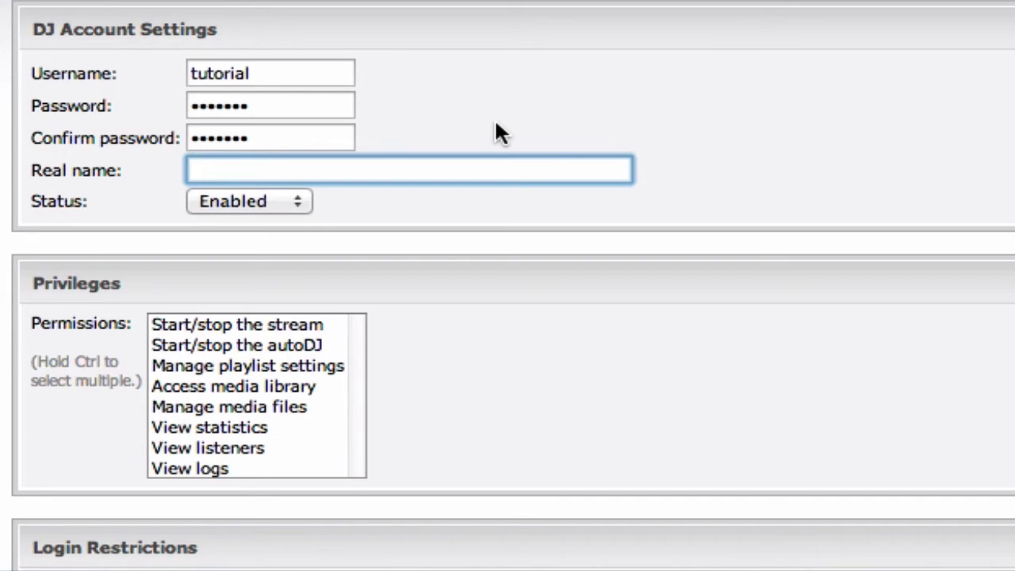
text(Tutorial)
click(600, 305)
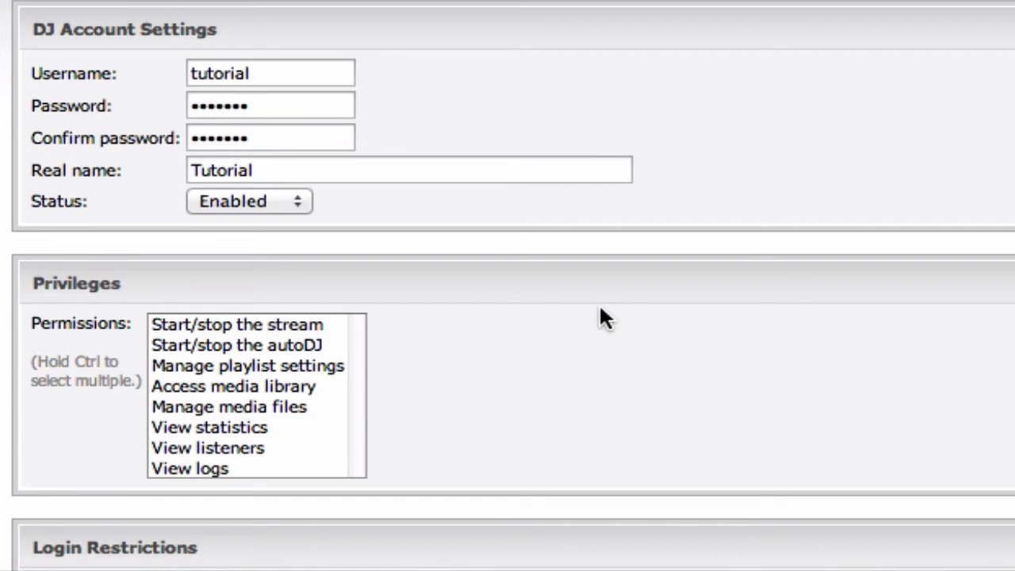
scroll(617, 301, down, 3)
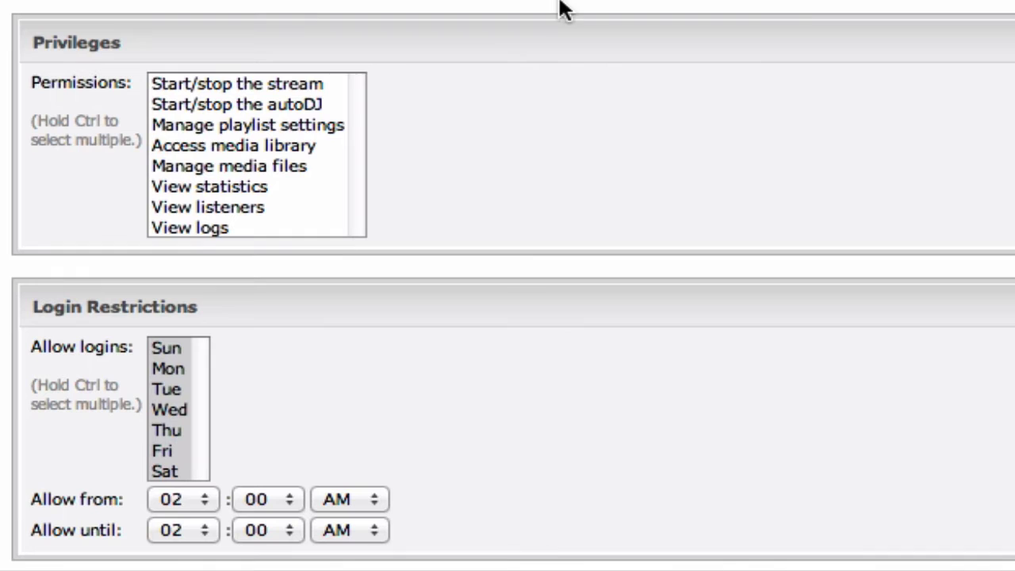
Step: Select all eight DJ permissions, from Start/stop the stream through View logs
click(283, 151)
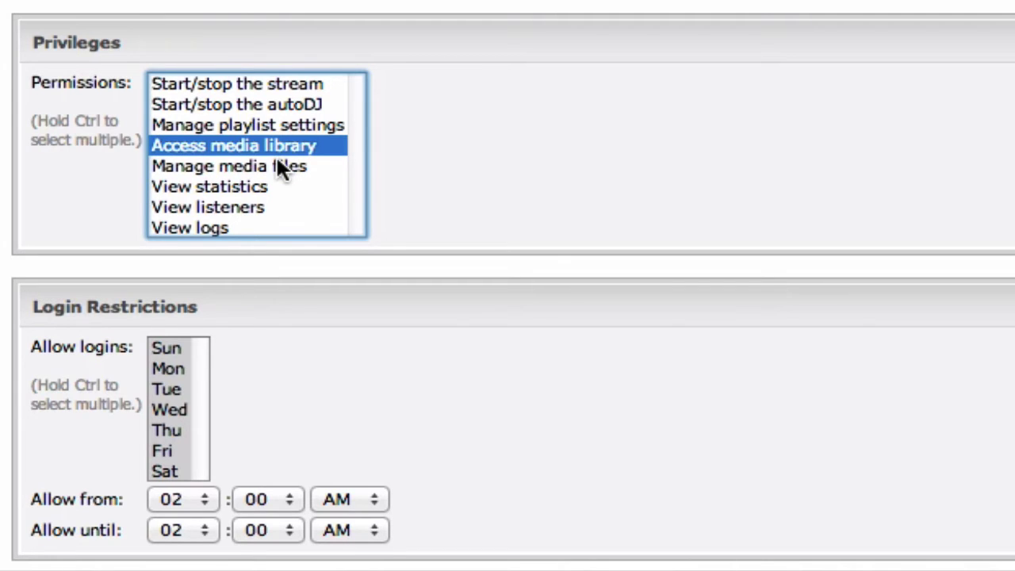
ctrl+click(267, 187)
ctrl+click(269, 227)
ctrl+click(278, 104)
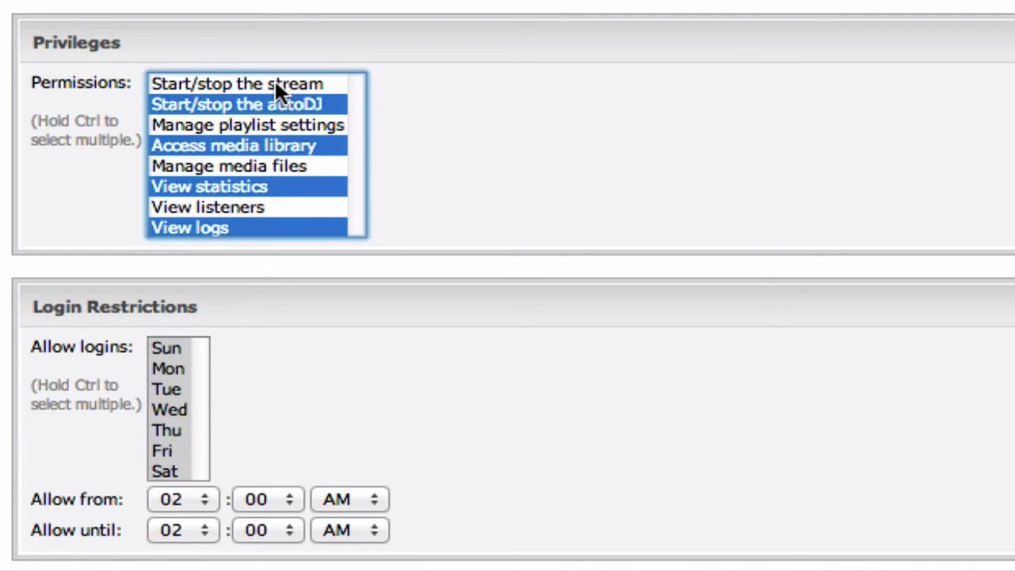
click(275, 84)
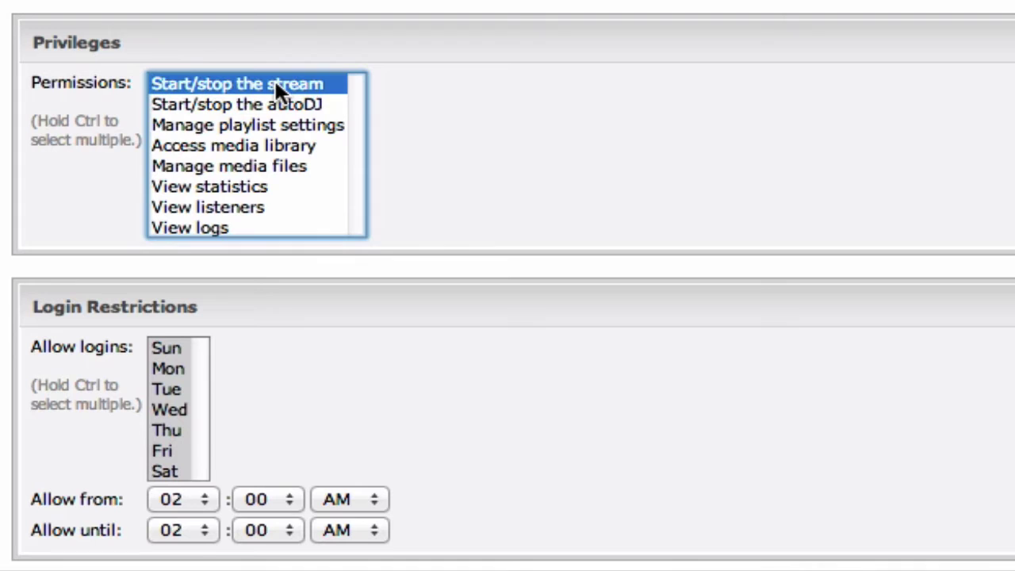
shift+click(207, 225)
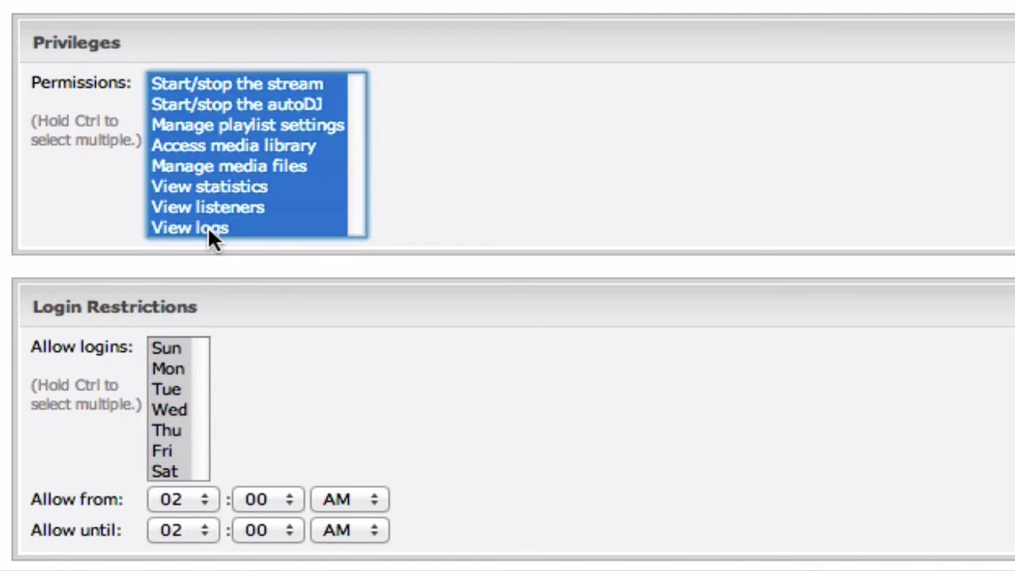
click(636, 261)
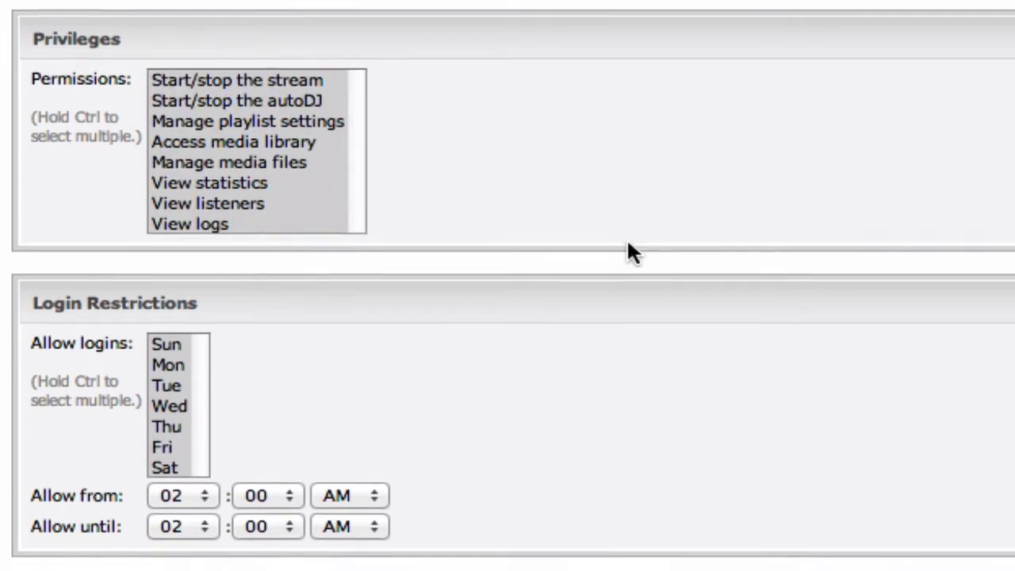
Step: Scroll down past the Login Restrictions section toward the Save button
scroll(627, 253, down, 5)
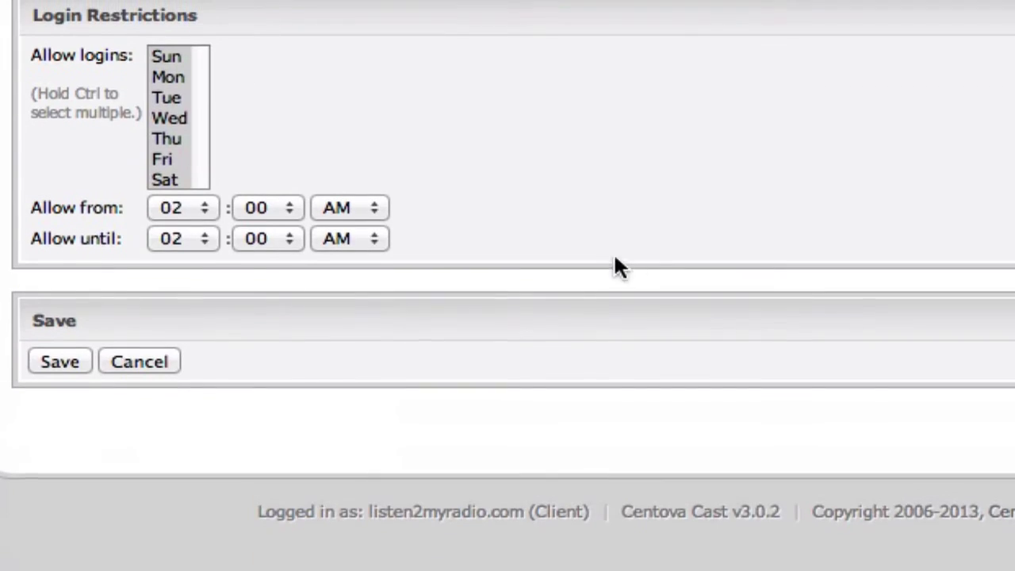
triple_click(73, 14)
click(131, 27)
scroll(486, 282, up, 8)
scroll(490, 296, down, 10)
Step: Save the new tutorial DJ account
drag(120, 322, 118, 321)
click(115, 321)
click(61, 362)
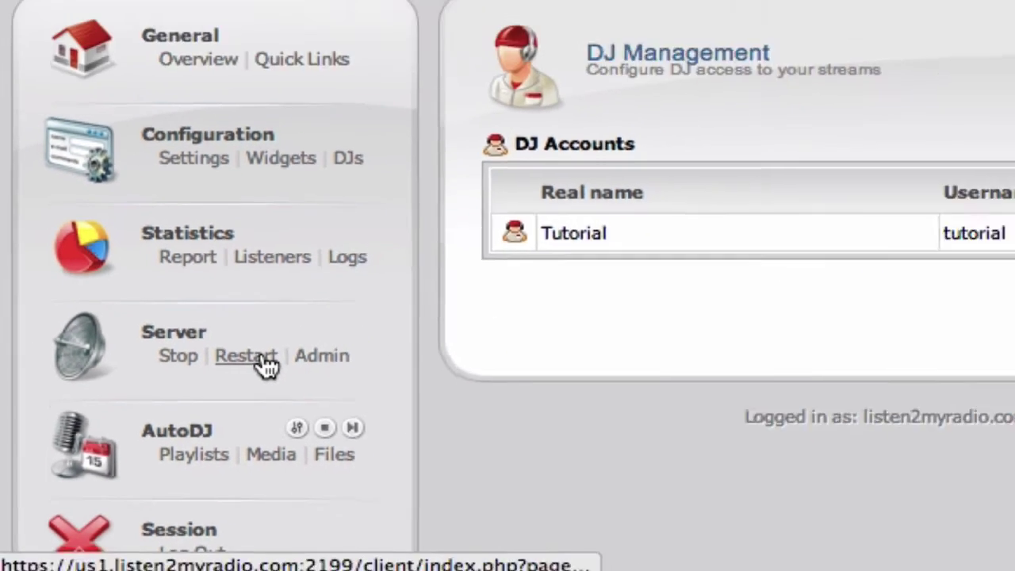
Step: Restart the streaming server, confirm it, and return to the Account Overview
click(267, 365)
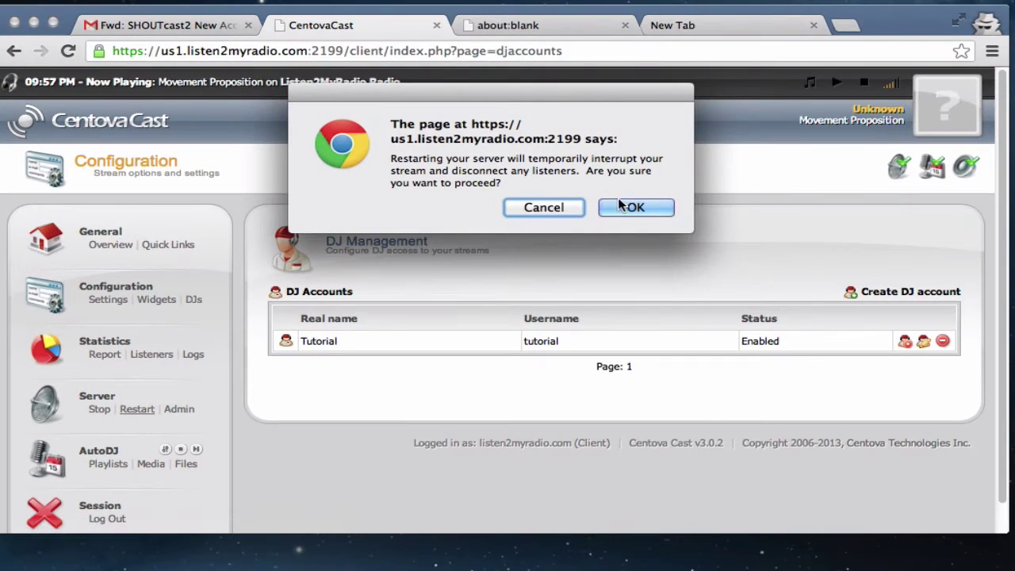
click(632, 205)
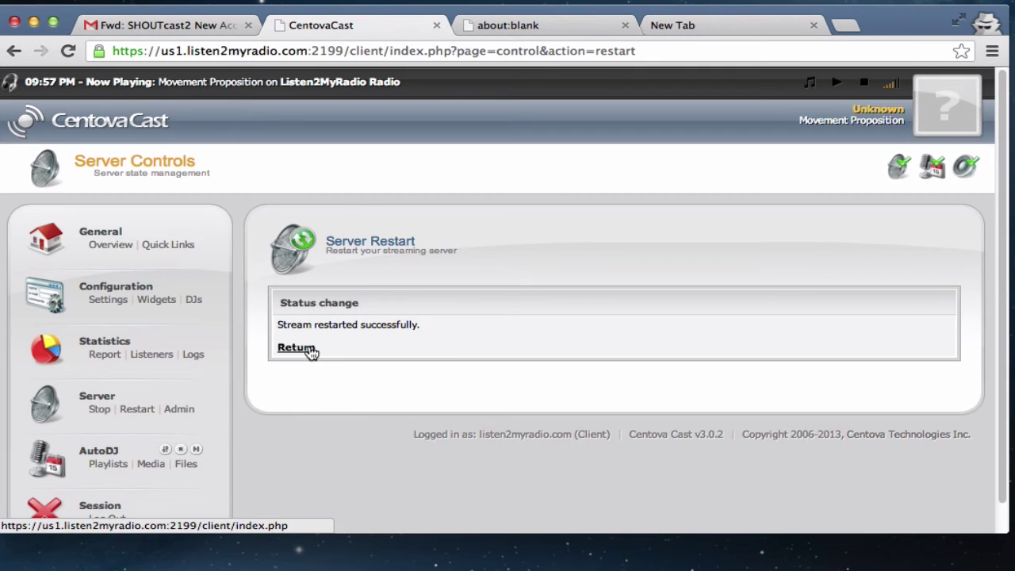
click(309, 352)
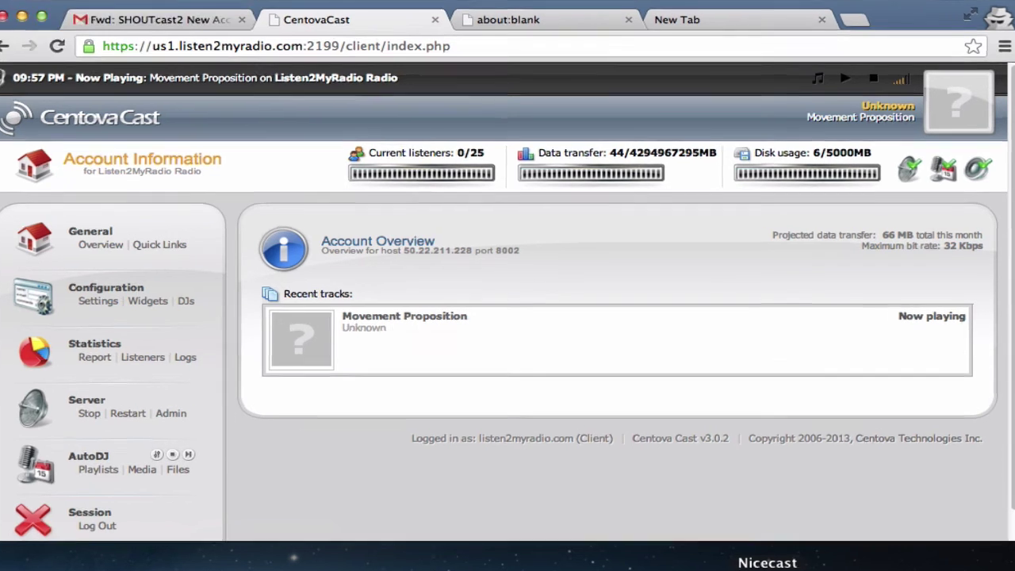
Step: Replace the Tutorial Server password with the DJ account's username:password credentials
click(760, 567)
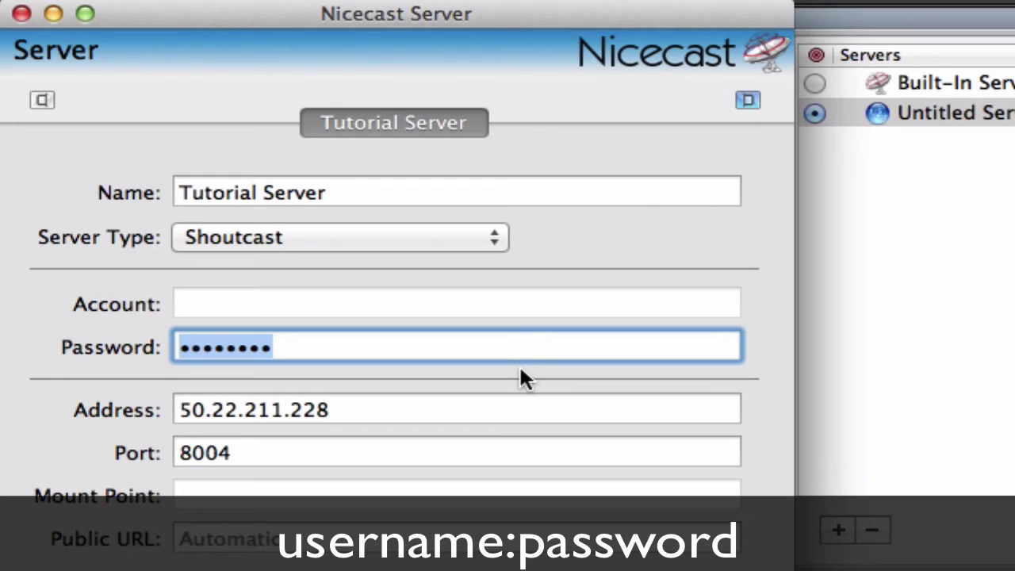
text(********)
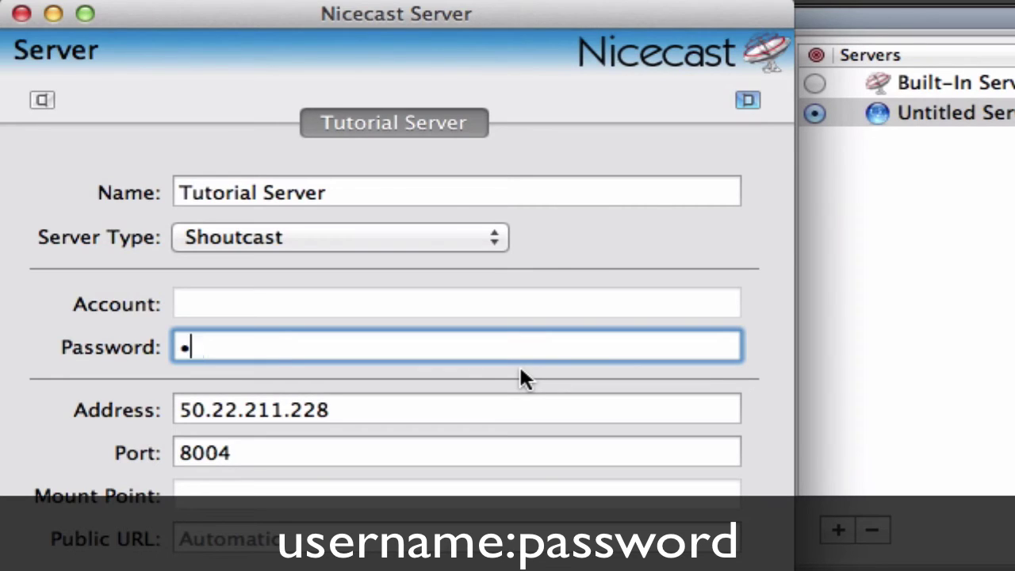
key(super+BackSpace)
text(*********)
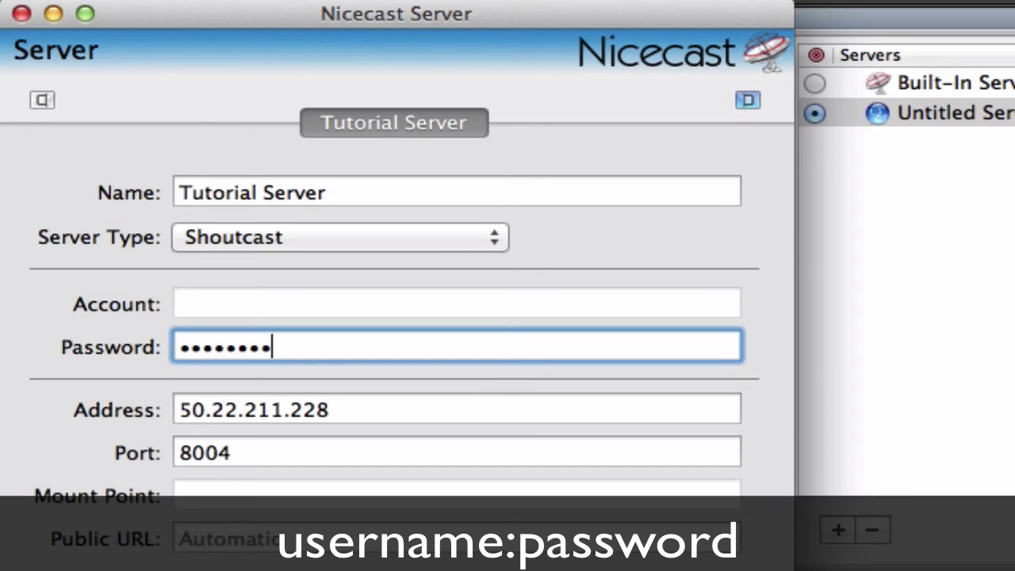
text(********)
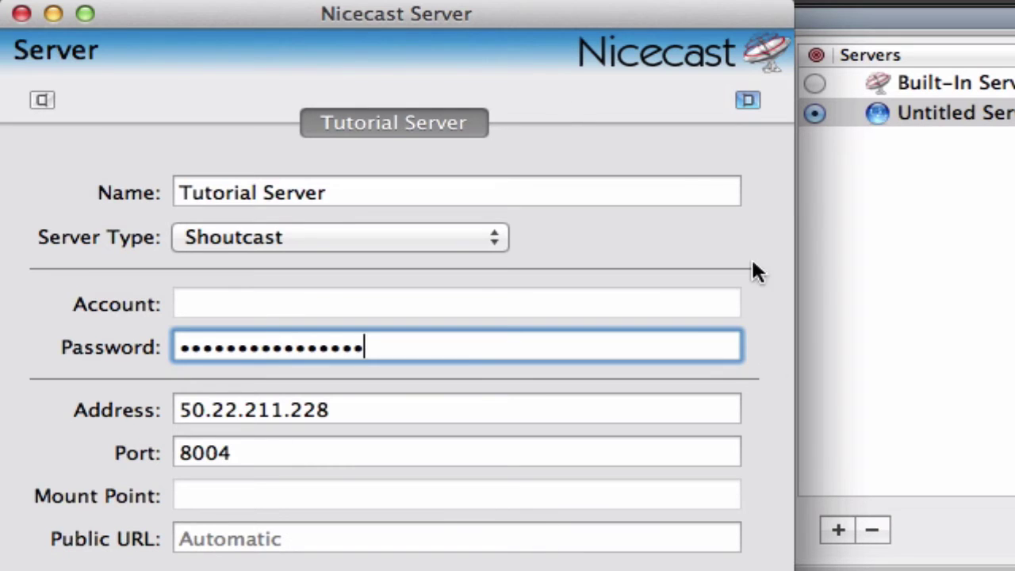
Step: Close the server settings and confirm the Source is Application, set to iTunes
click(21, 13)
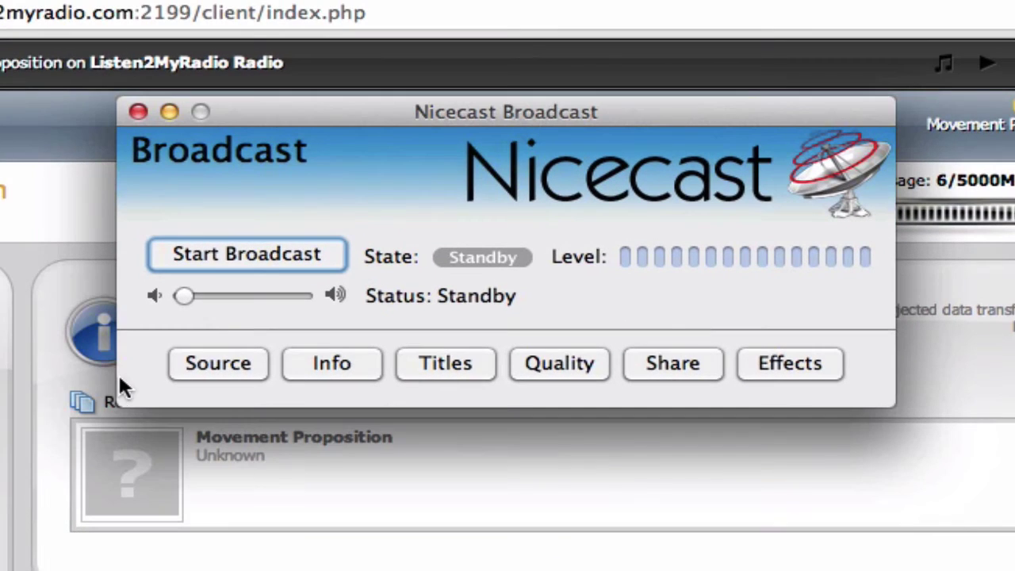
click(255, 362)
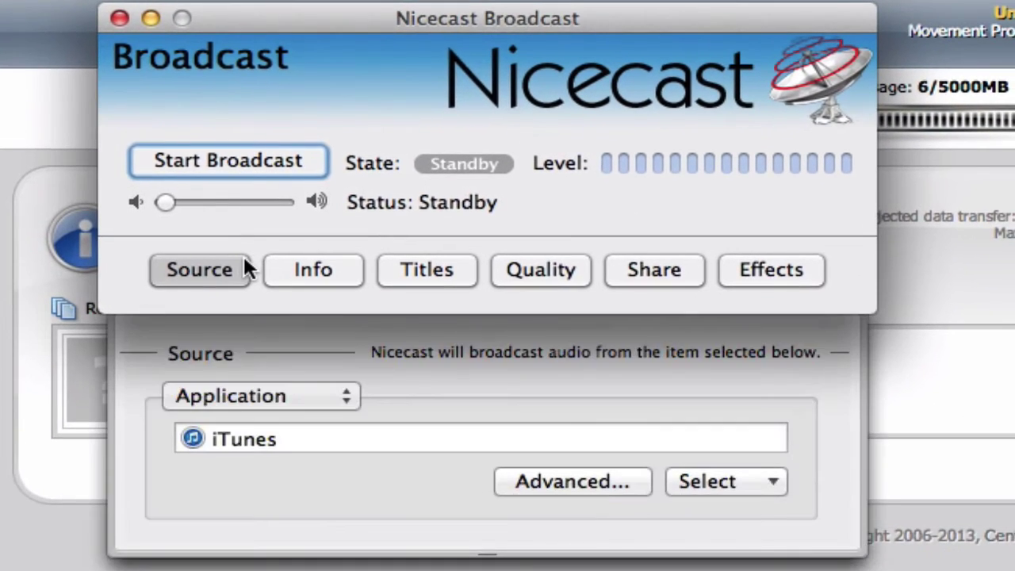
mouse_move(465, 36)
mouse_down()
mouse_move(436, 38)
mouse_move(459, 40)
mouse_up()
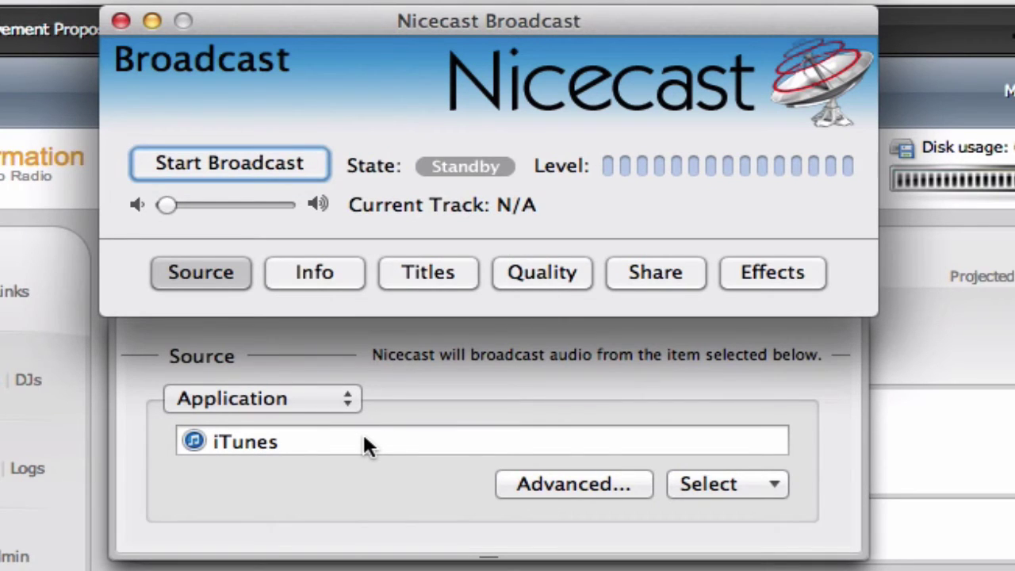
click(323, 399)
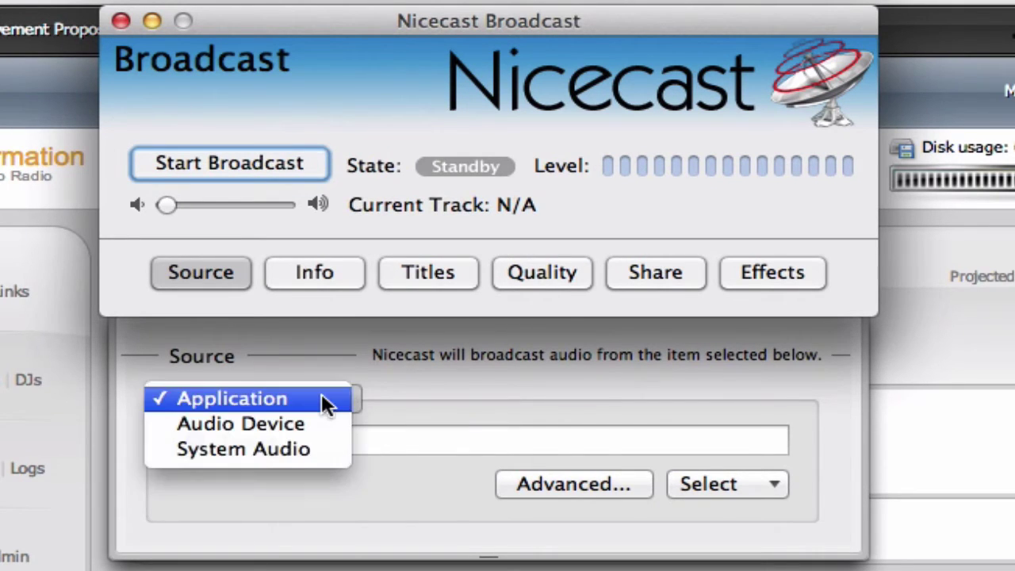
click(444, 395)
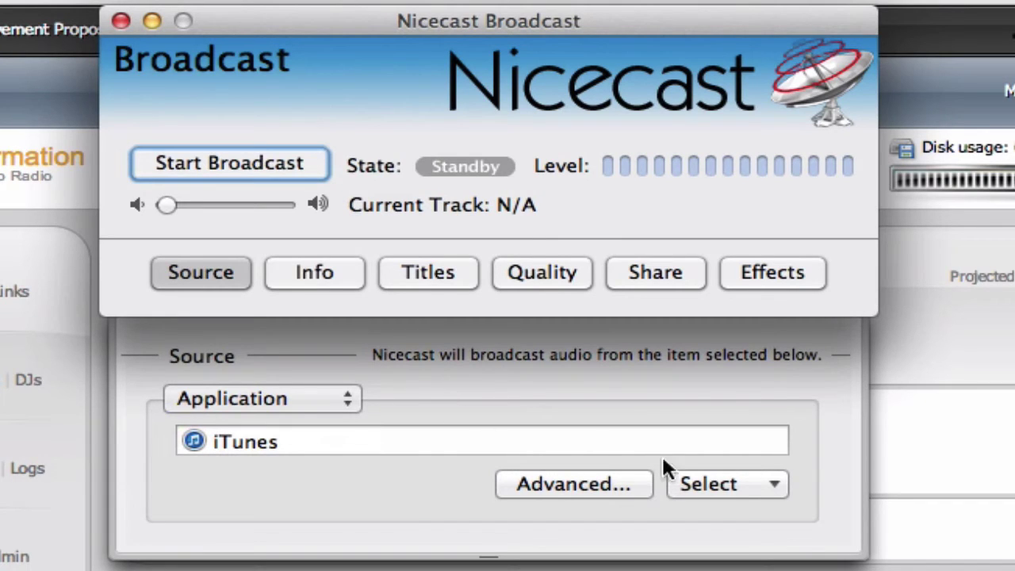
click(773, 484)
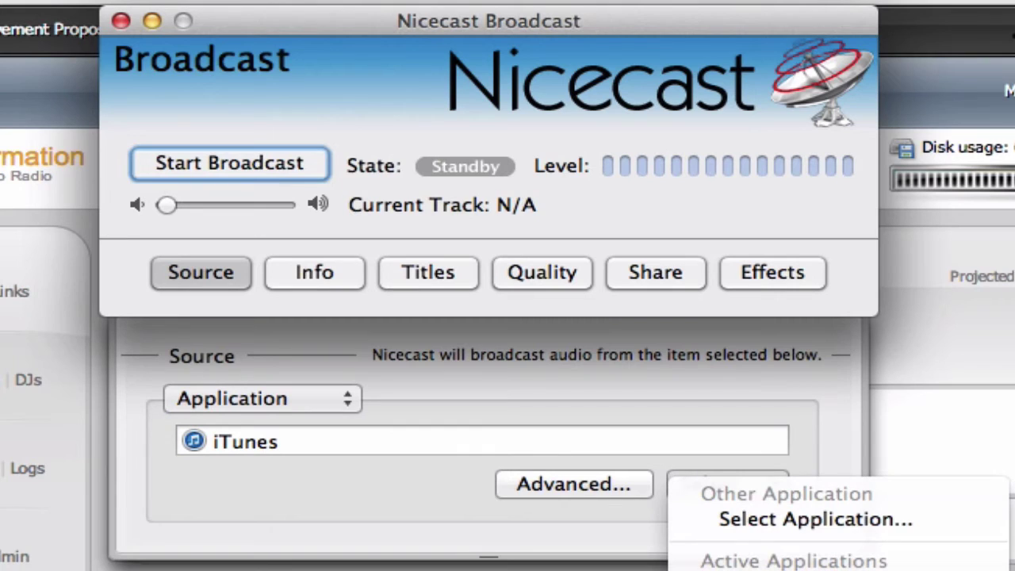
click(278, 468)
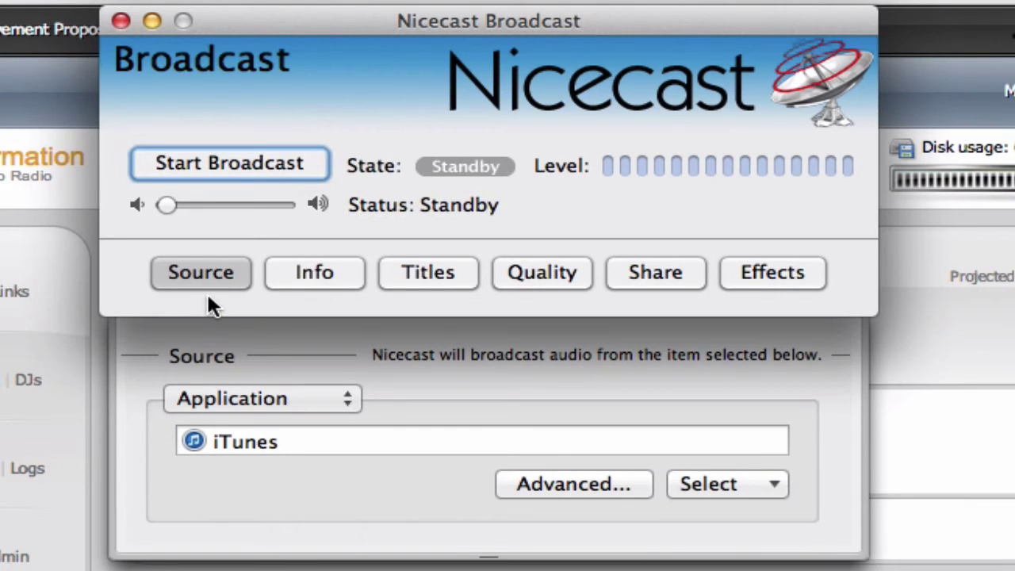
Step: Rename the stream from Tutorial Stream to 'Listen2myradio Stream' in the Info pane
click(299, 281)
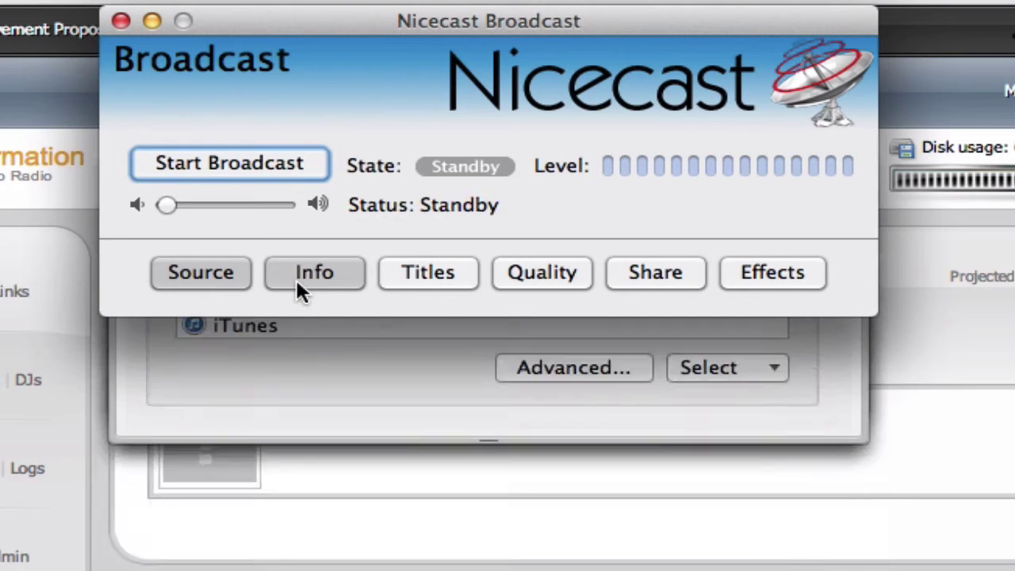
click(476, 396)
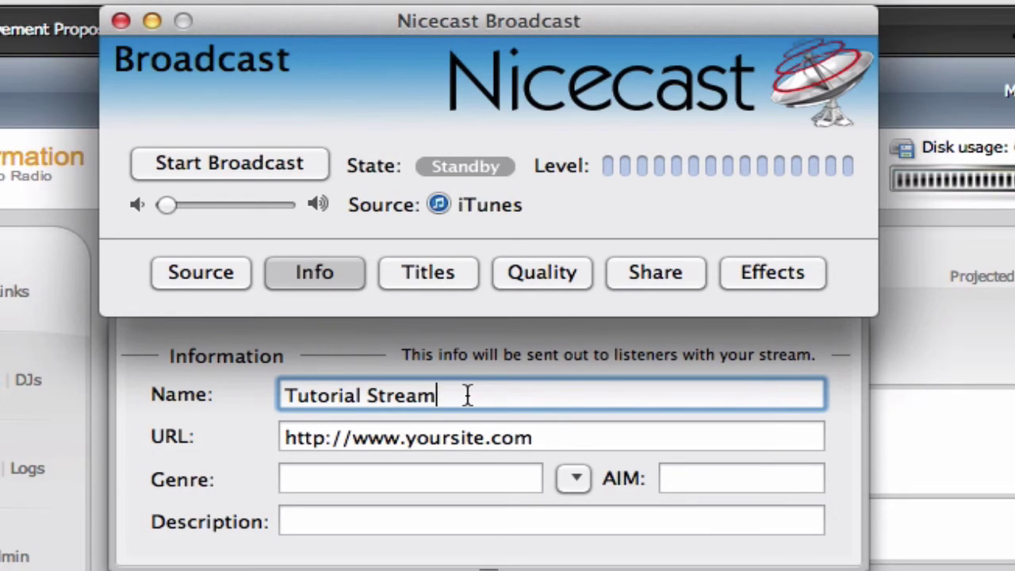
drag(468, 394, 84, 396)
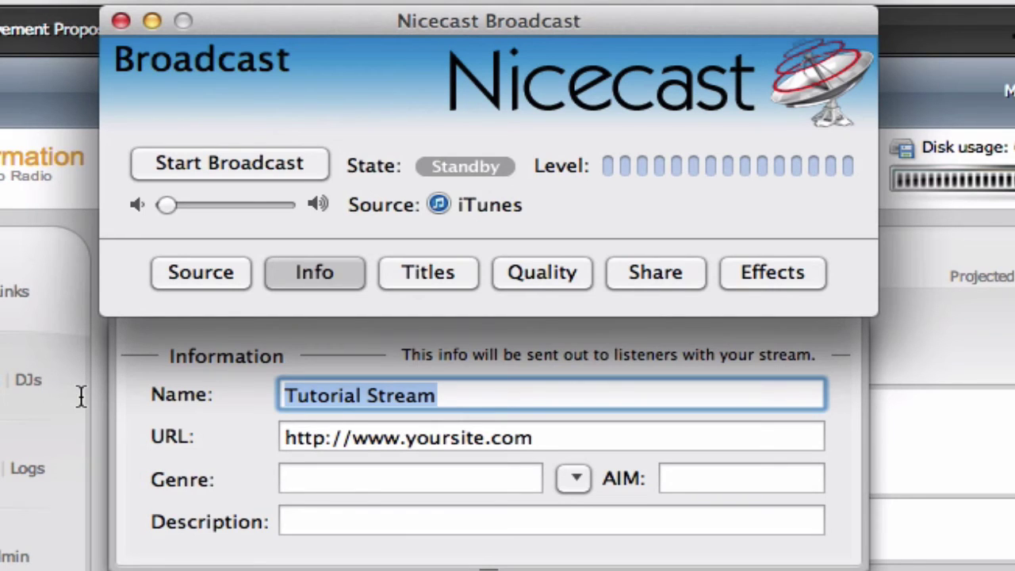
text(Listen2myradio )
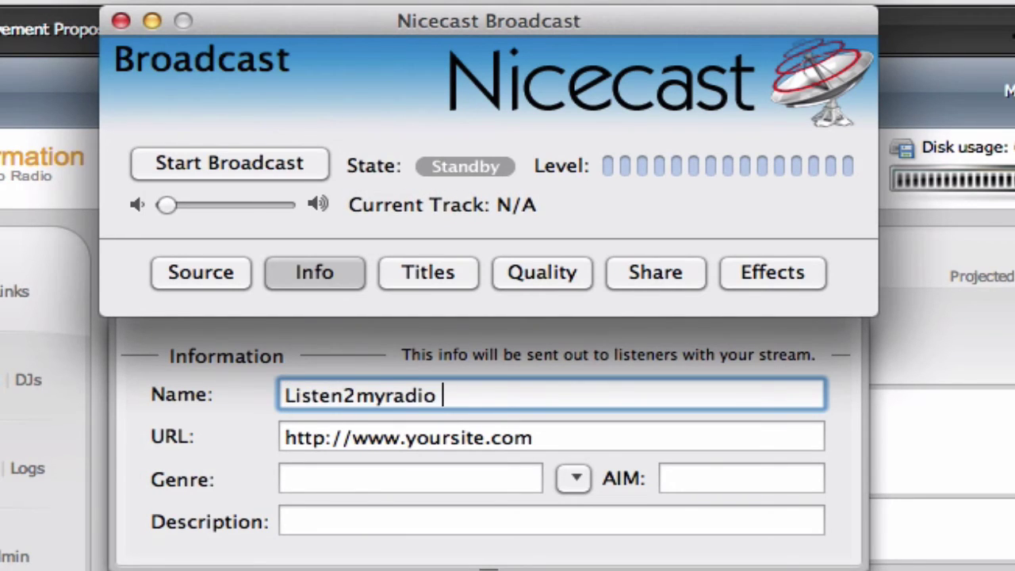
text(Stream)
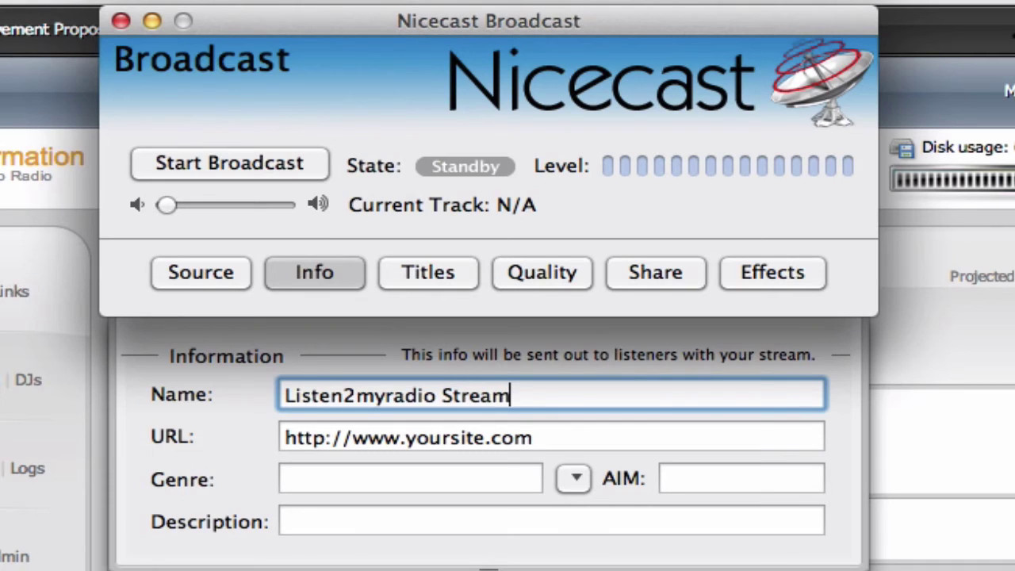
double_click(443, 439)
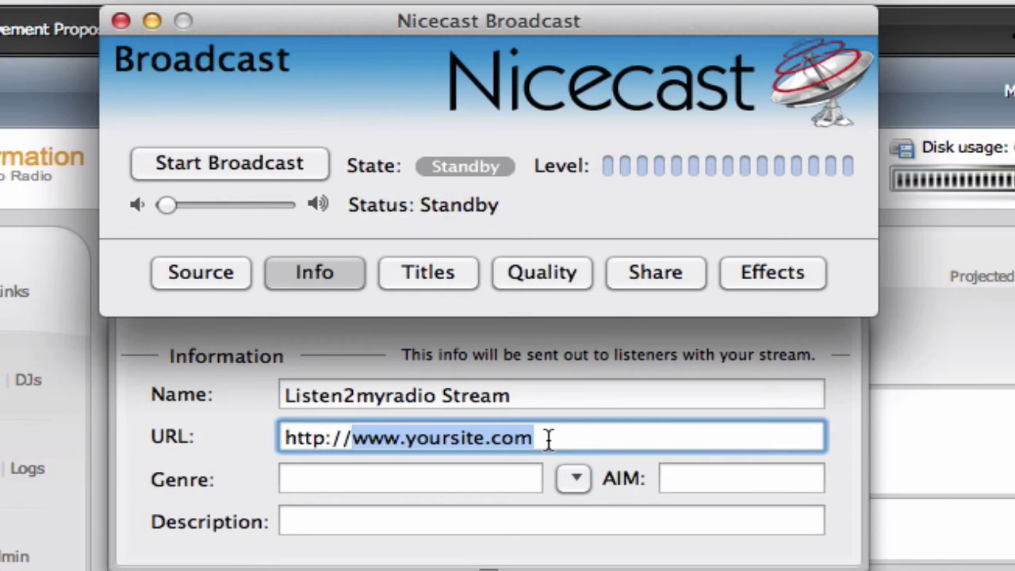
click(548, 438)
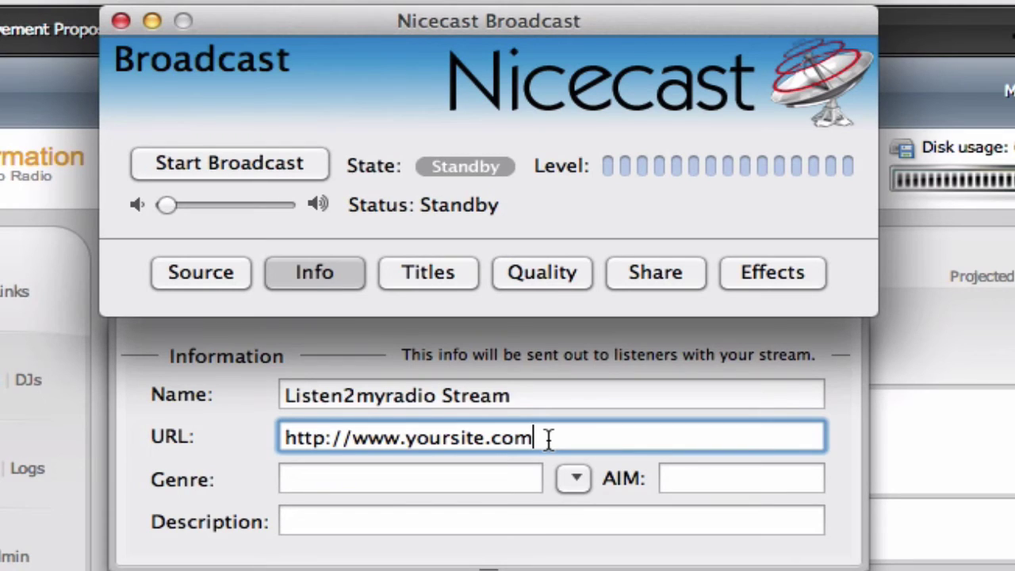
double_click(548, 439)
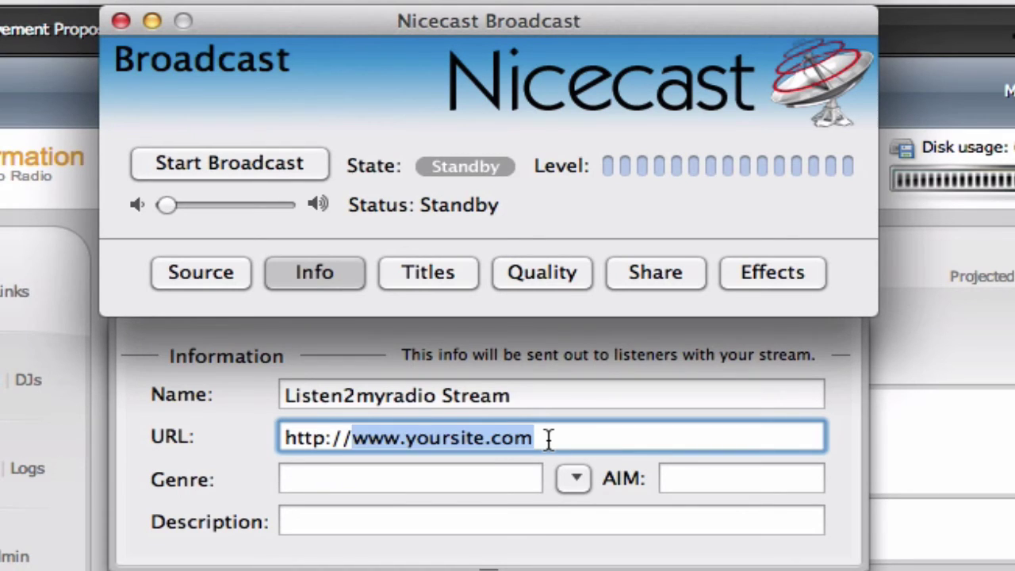
text(www.list)
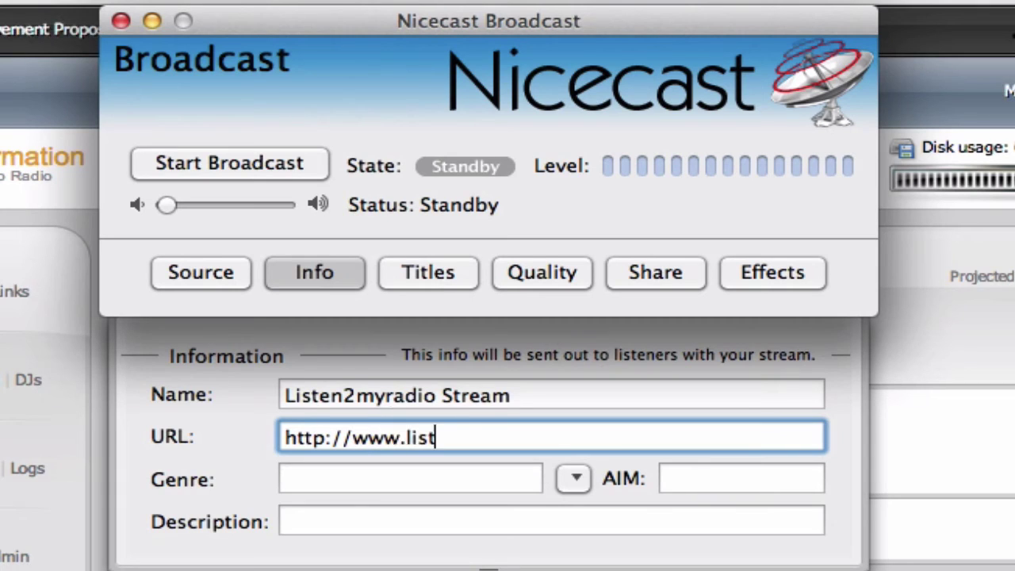
text(en2myradio.com)
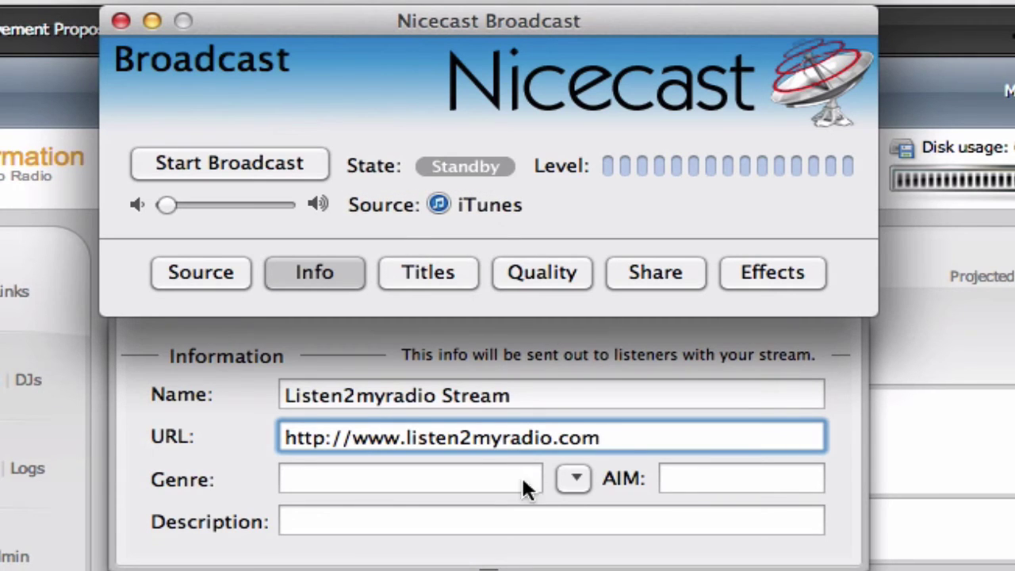
click(476, 480)
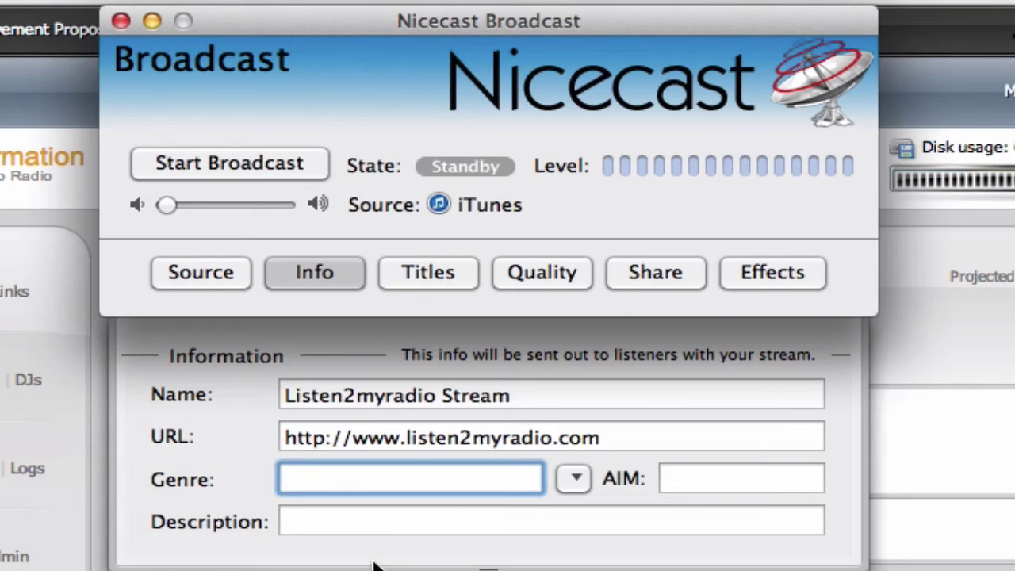
click(428, 281)
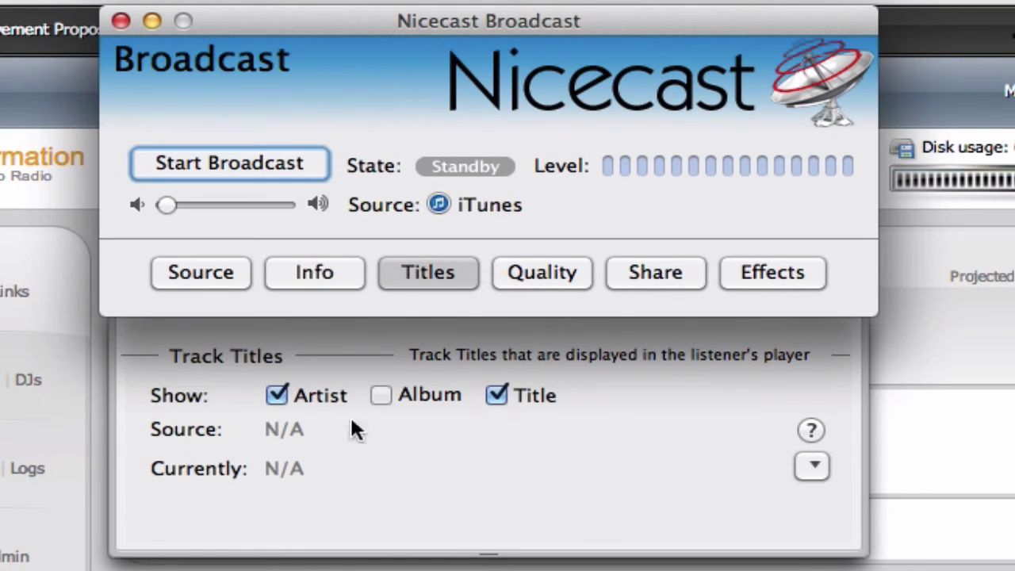
Step: Review the stream quality (32 Kbps, 22.050 Khz, Mono), then bring CentovaCast forward
click(536, 266)
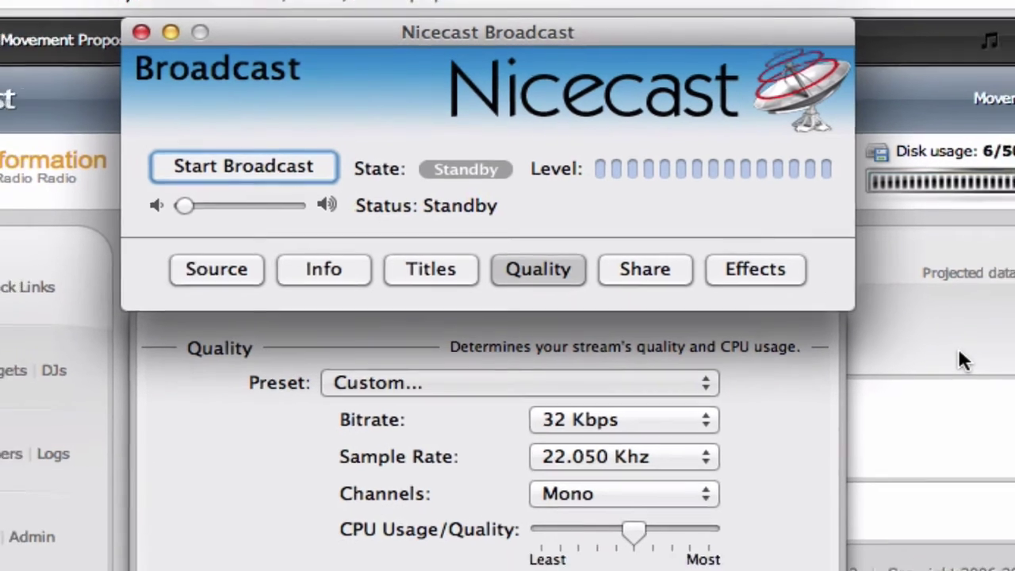
click(990, 363)
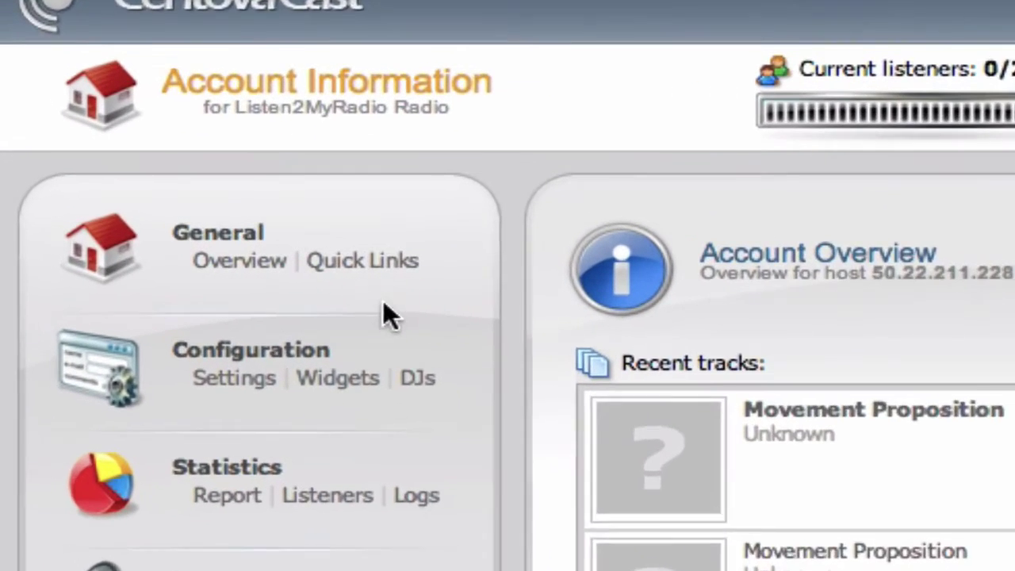
Step: Find the Live Source Connections maximum bit rate of 32 on the Quick Links page
click(364, 262)
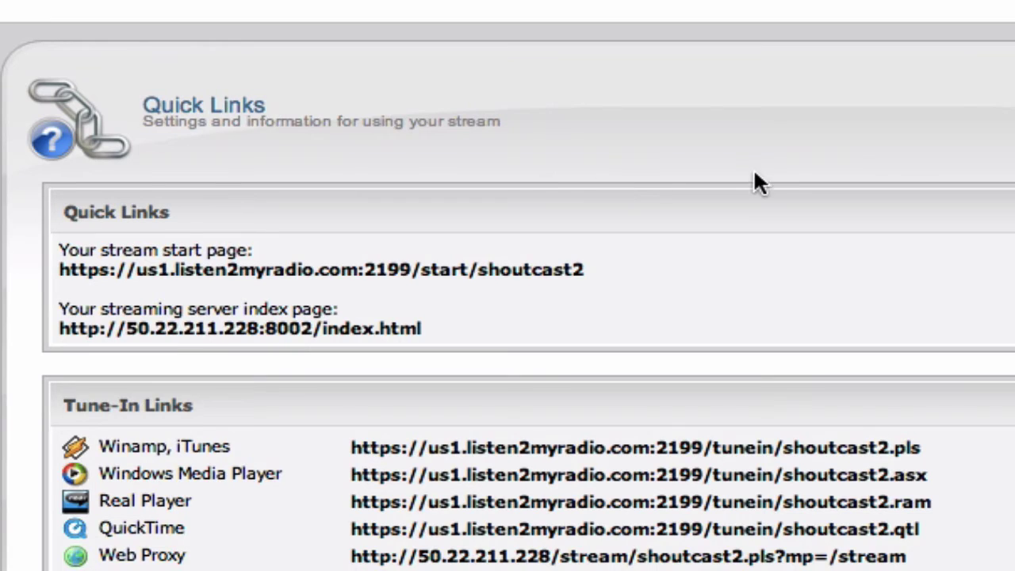
scroll(736, 214, down, 5)
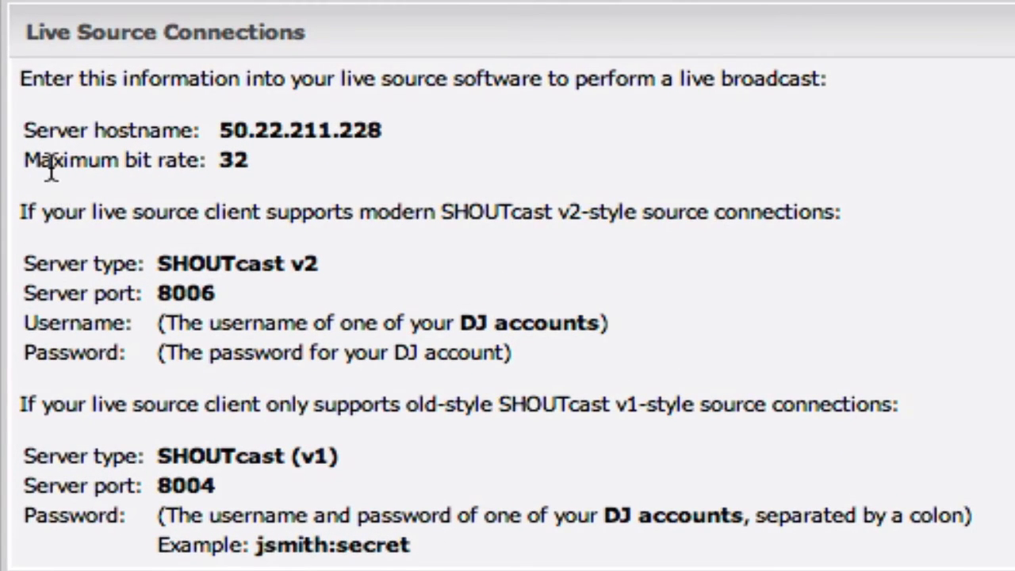
drag(23, 160, 251, 165)
click(250, 165)
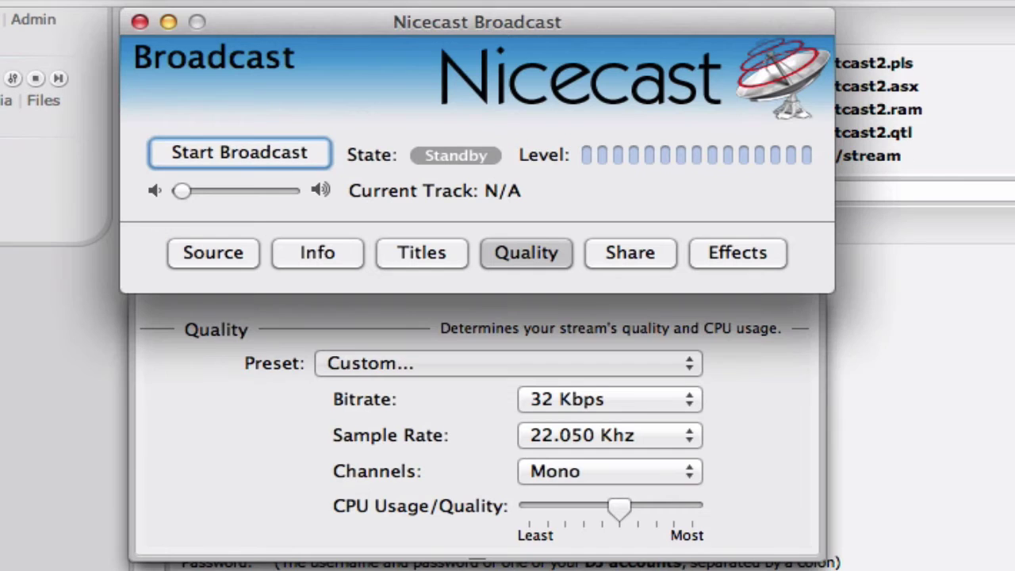
Step: Keep the bitrate at 32 Kbps and open the Effects window
click(641, 404)
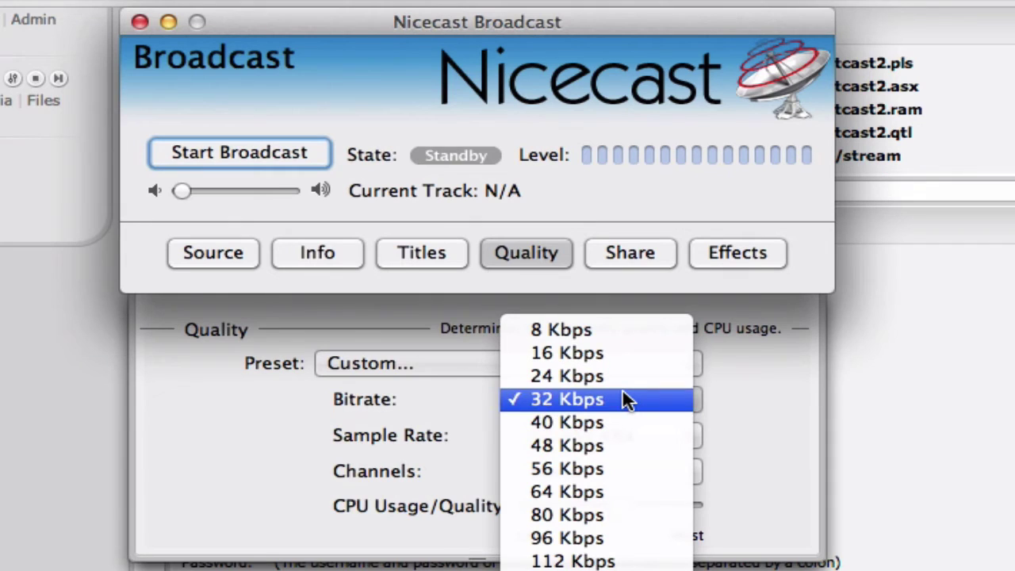
click(622, 401)
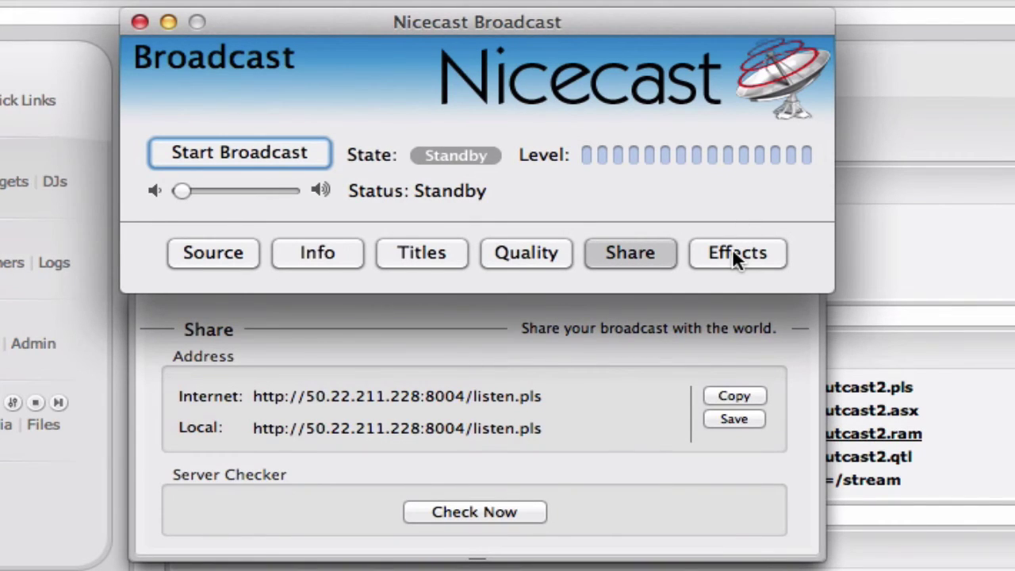
click(733, 252)
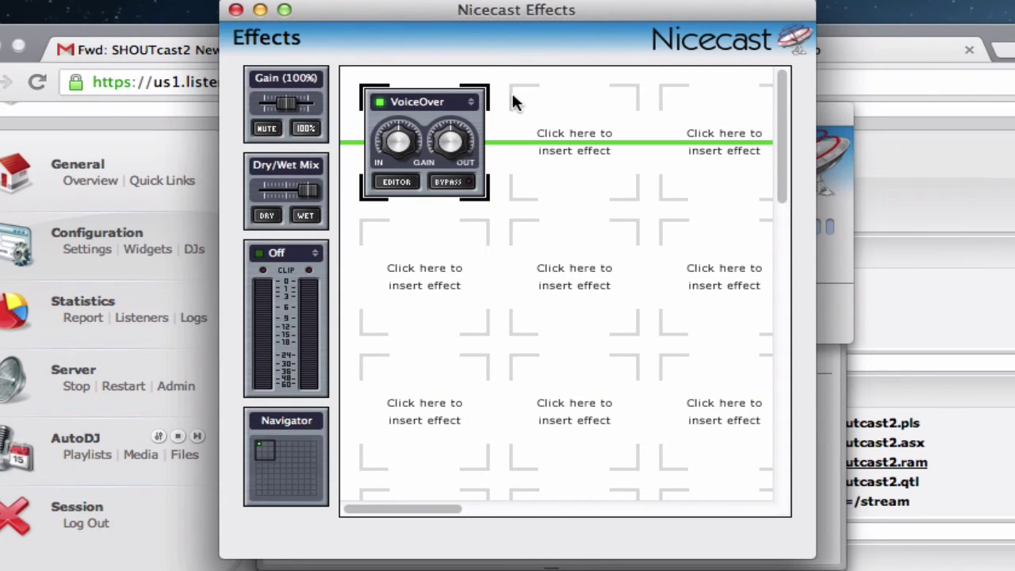
Step: Set the VoiceOver slot to None, then begin choosing a 4FX effect for slot one
click(472, 108)
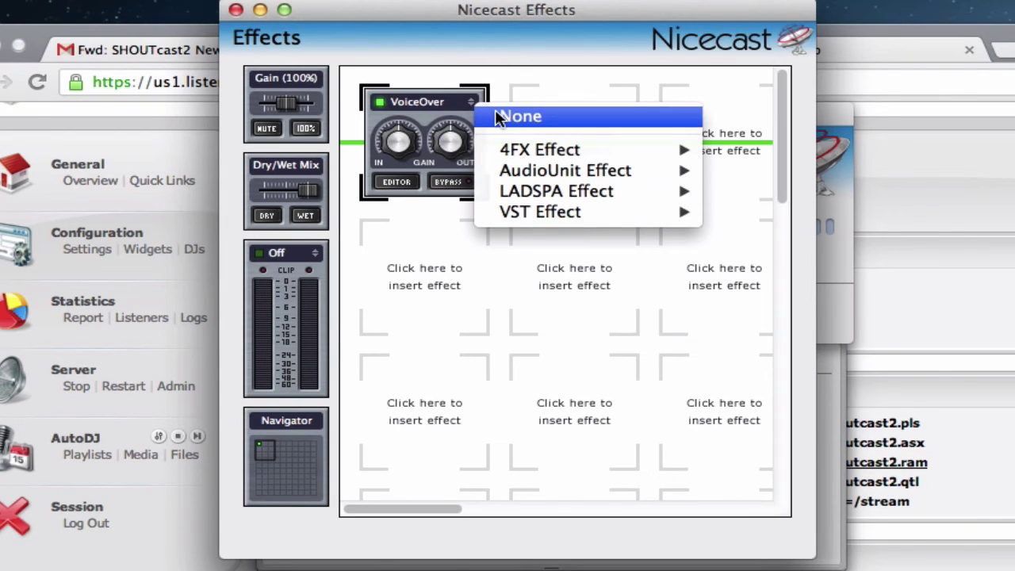
click(495, 112)
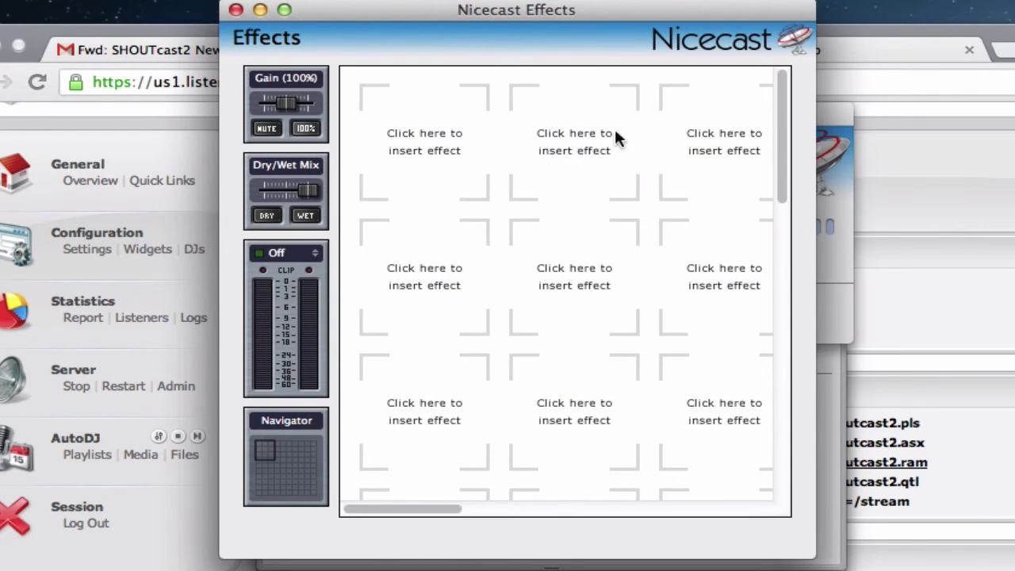
click(236, 9)
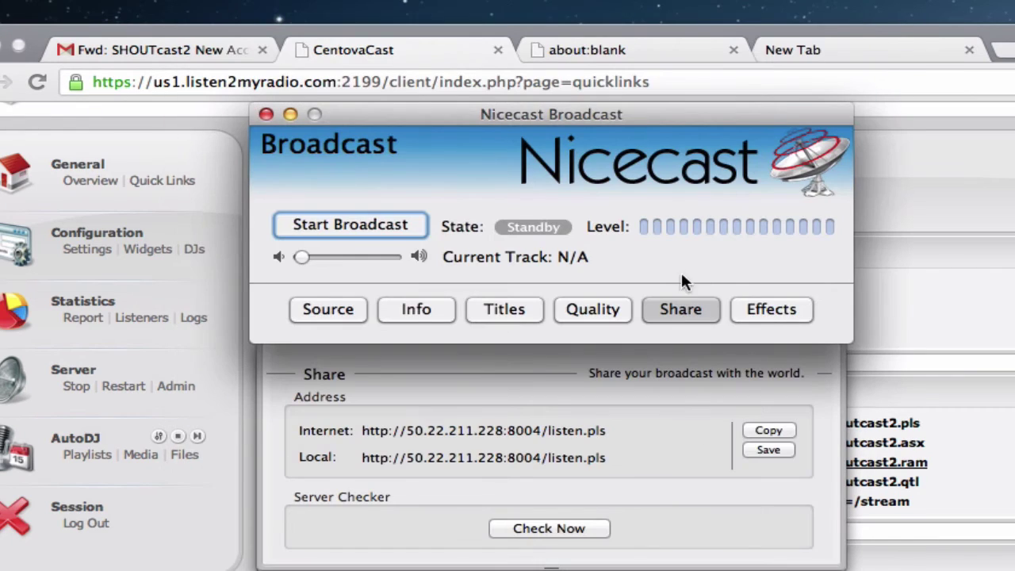
click(765, 310)
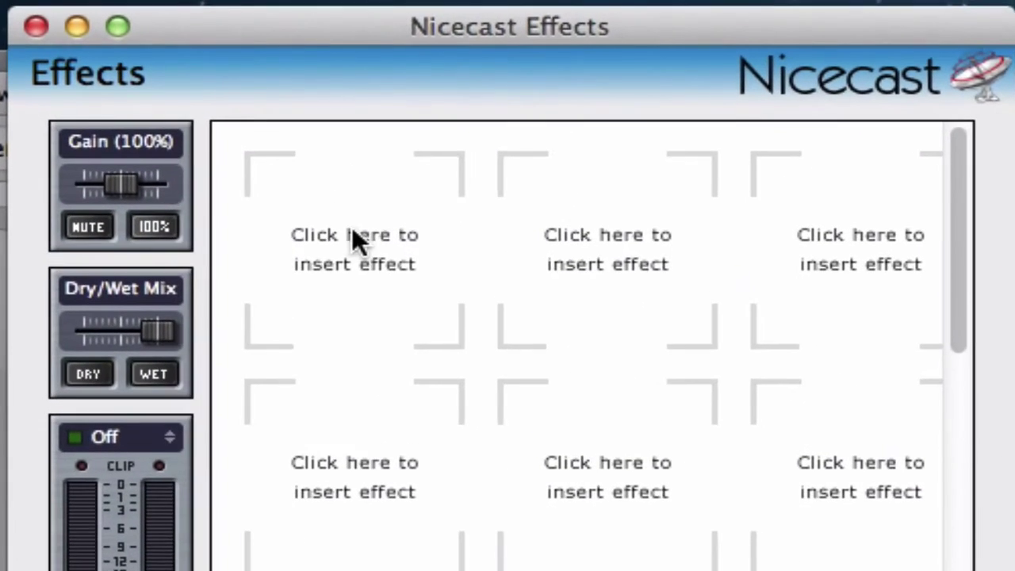
click(421, 119)
mouse_move(346, 209)
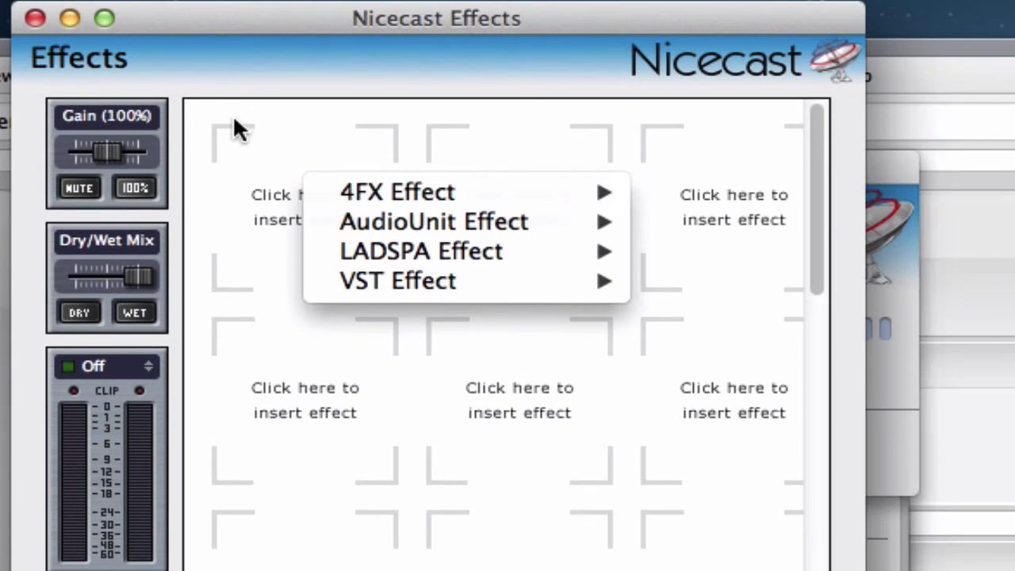
Step: Insert the 4FX VoiceOver effect into the first slot and move its settings window lower
click(232, 114)
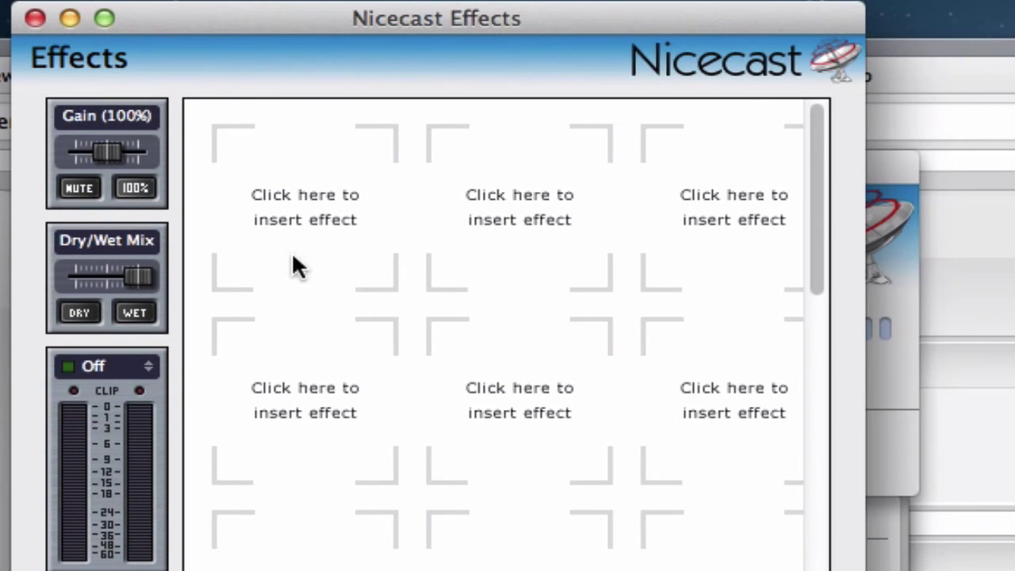
click(300, 208)
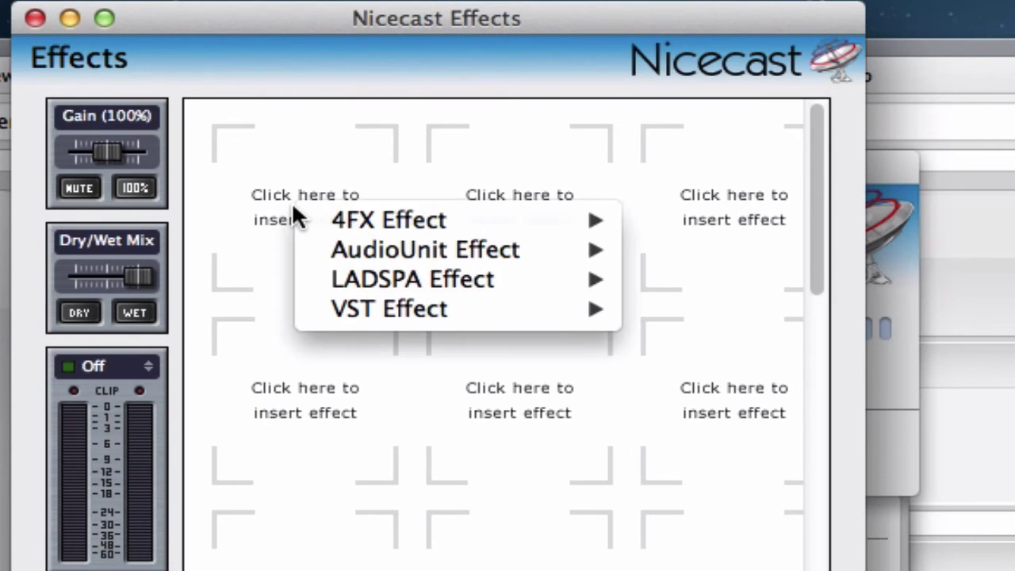
mouse_move(314, 220)
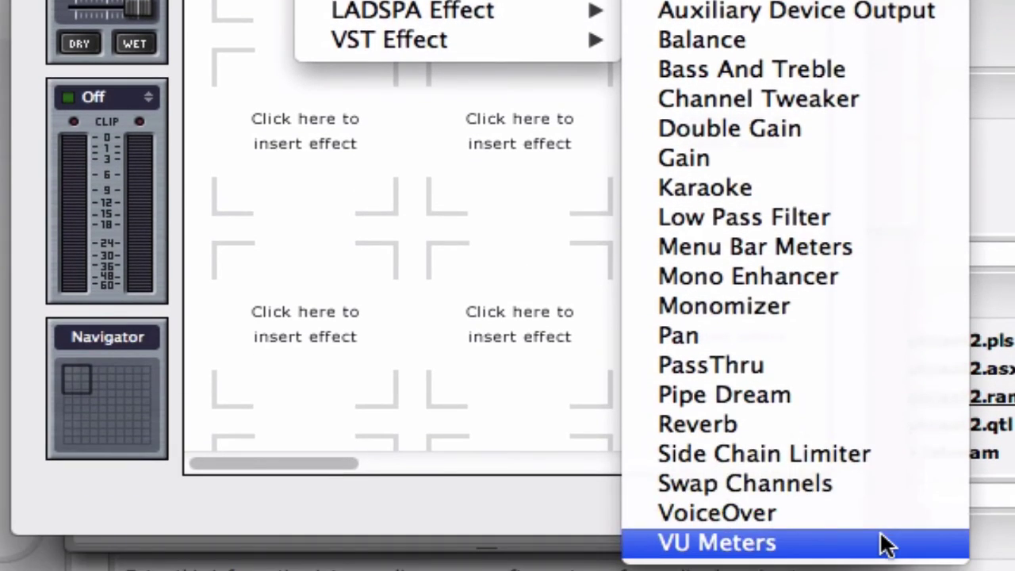
click(719, 515)
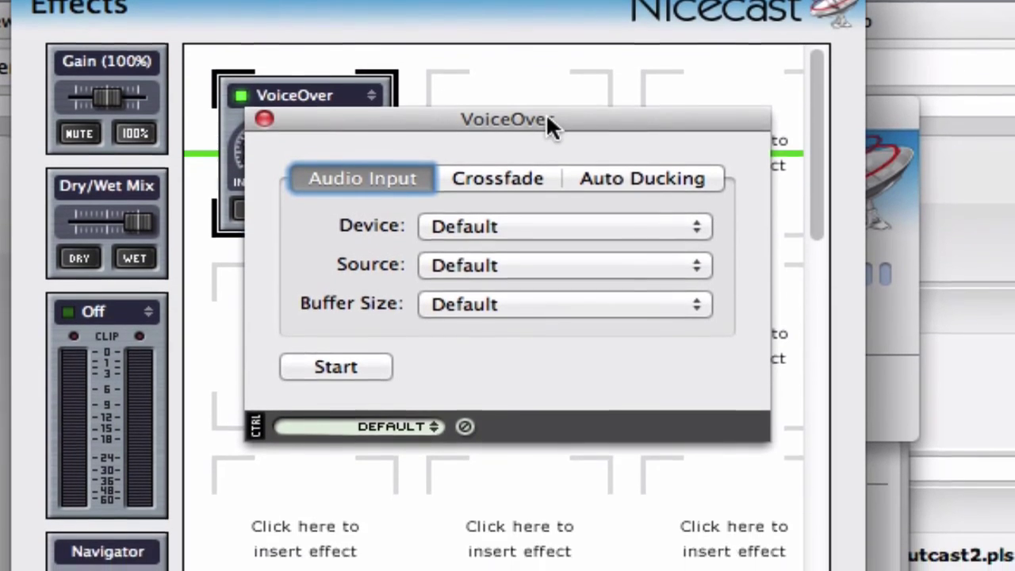
drag(549, 199, 577, 309)
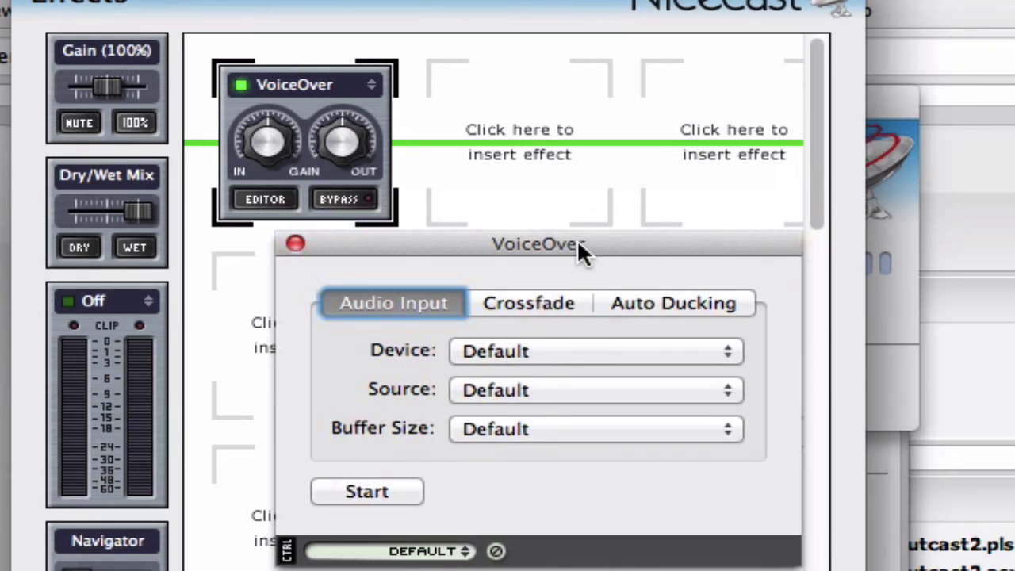
drag(578, 242, 570, 273)
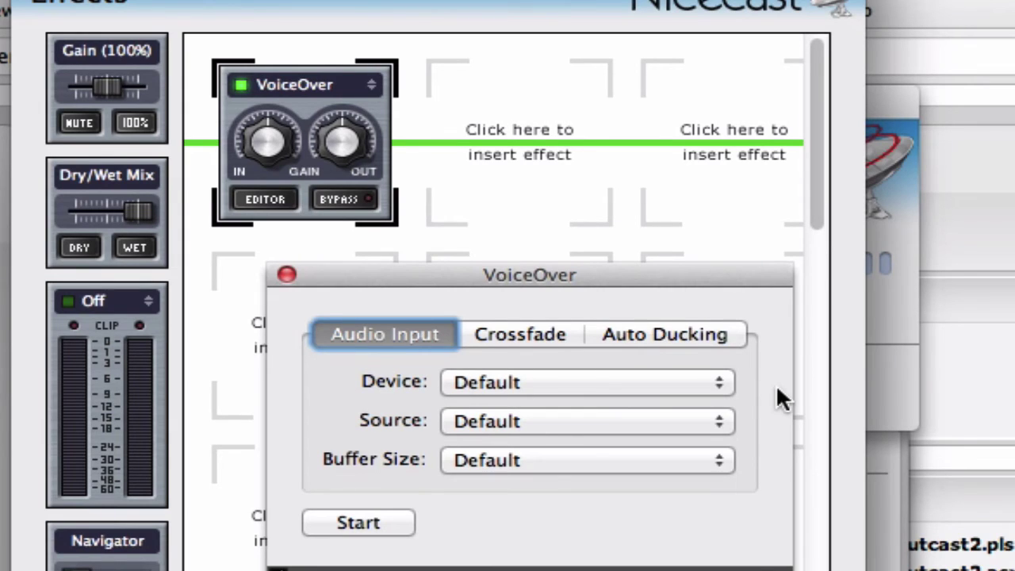
Step: Set the VoiceOver crossfade about two-thirds toward Voice and confirm Auto Ducking is 0dB (Off)
click(512, 333)
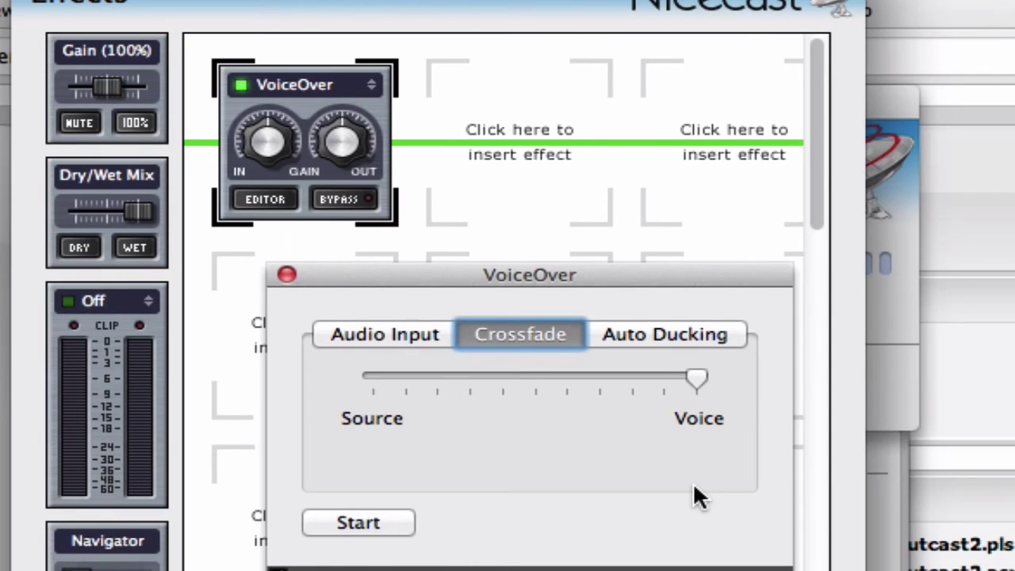
click(604, 373)
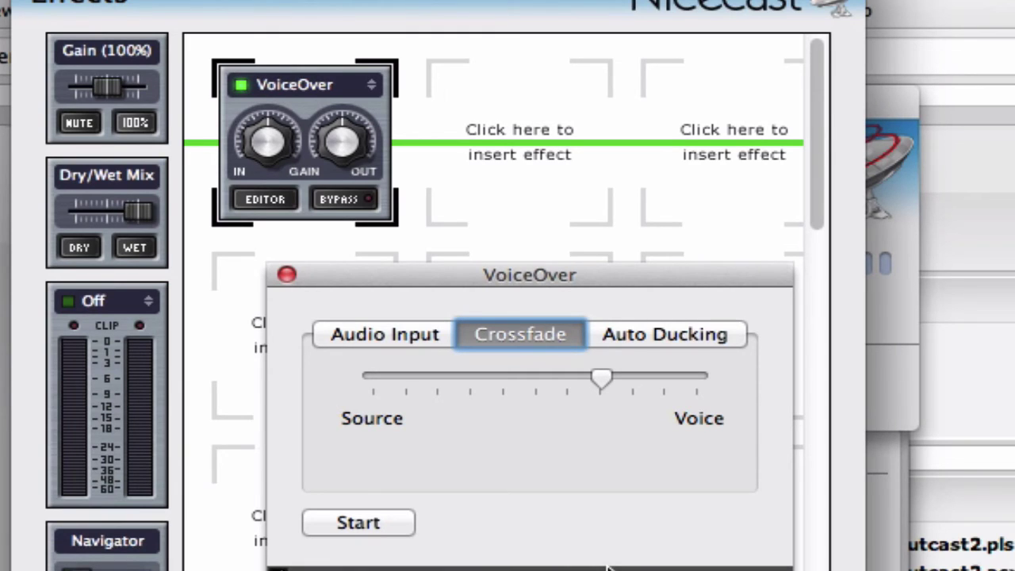
click(668, 329)
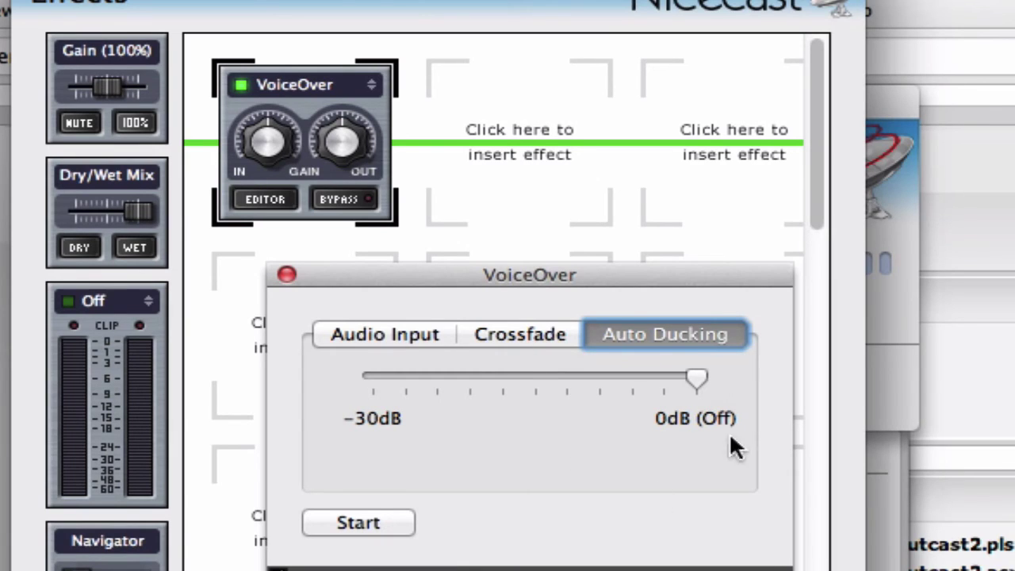
Step: Test the VoiceOver audio input by starting and stopping it
click(406, 338)
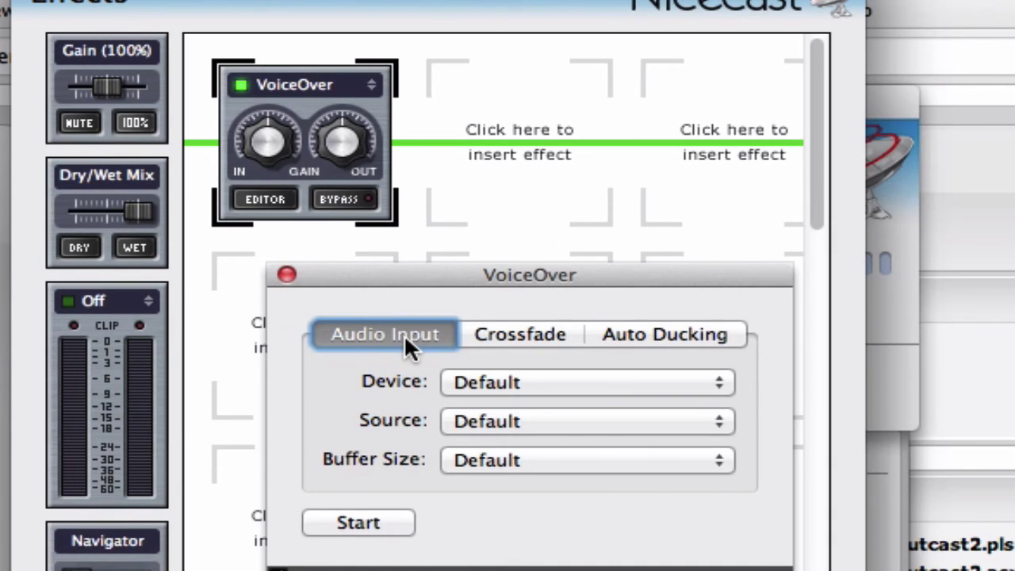
click(373, 525)
click(373, 525)
Step: Close the VoiceOver settings, reopen them once, and close them again
click(286, 275)
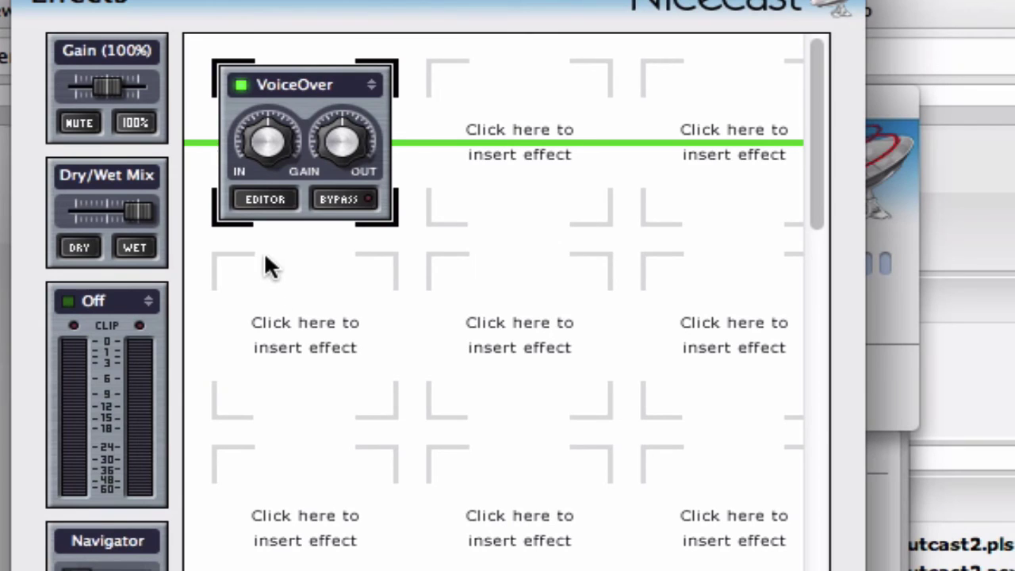
click(273, 199)
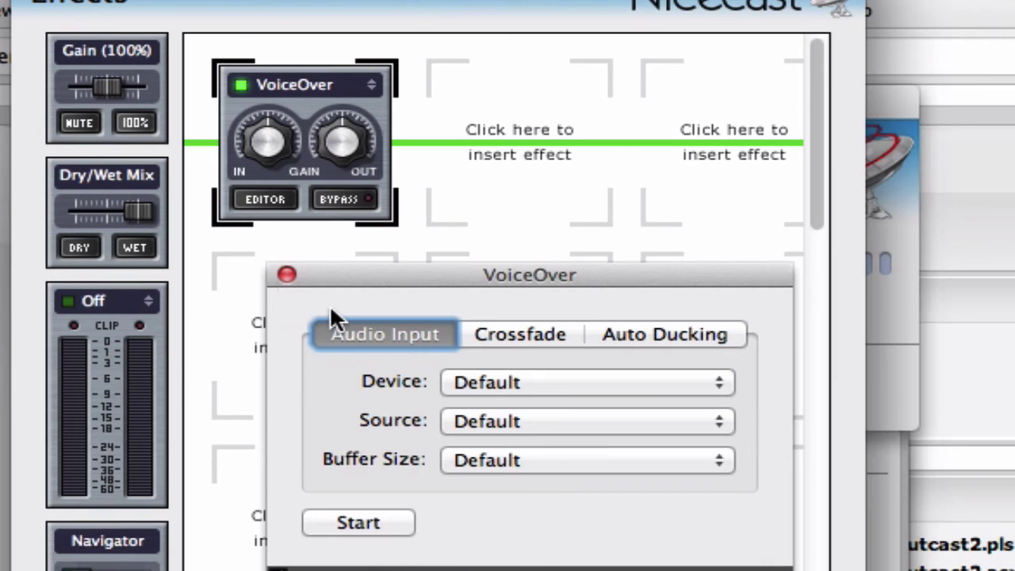
click(286, 275)
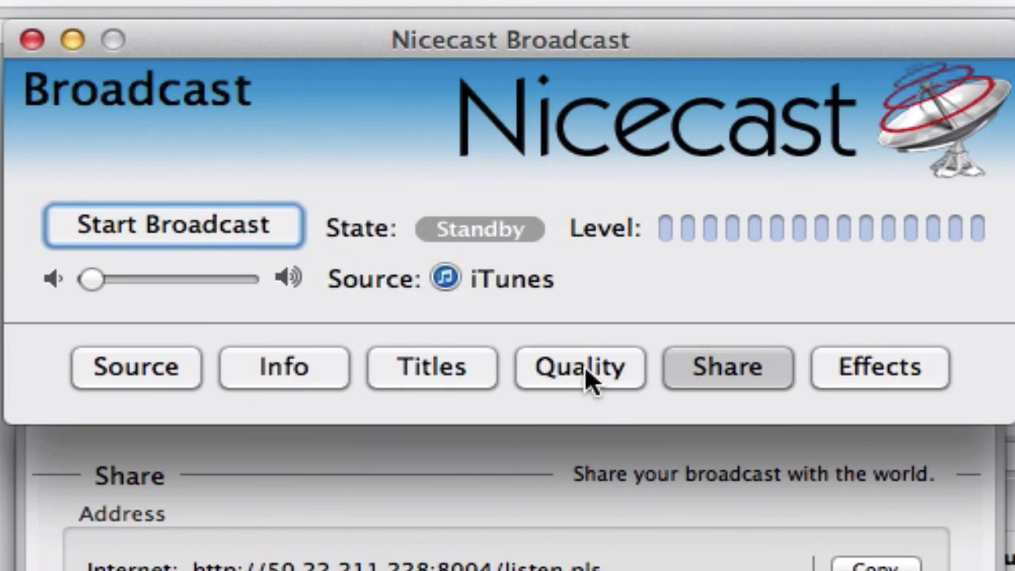
Step: Confirm iTunes is the broadcast source and start broadcasting On Air
click(173, 365)
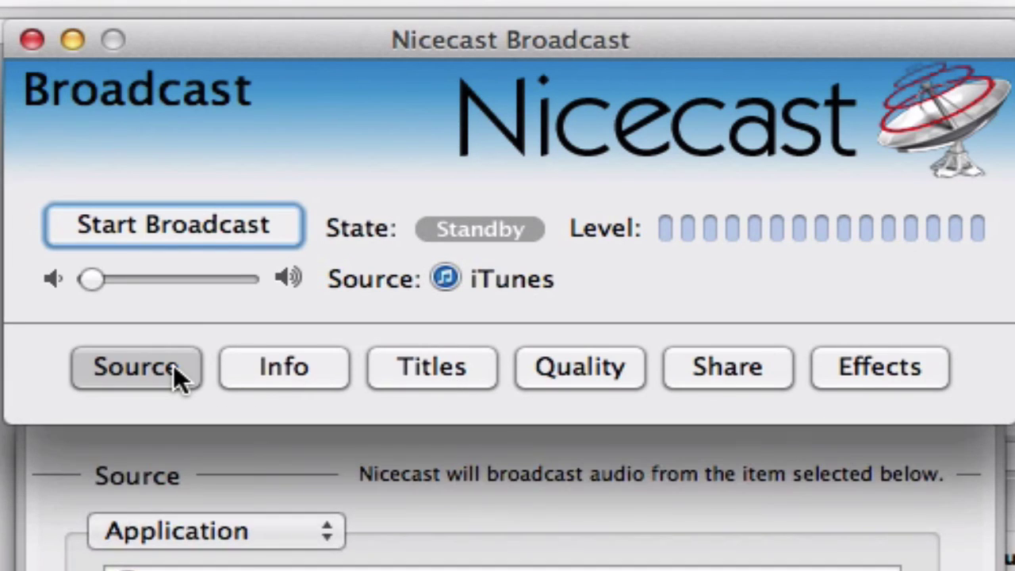
click(173, 364)
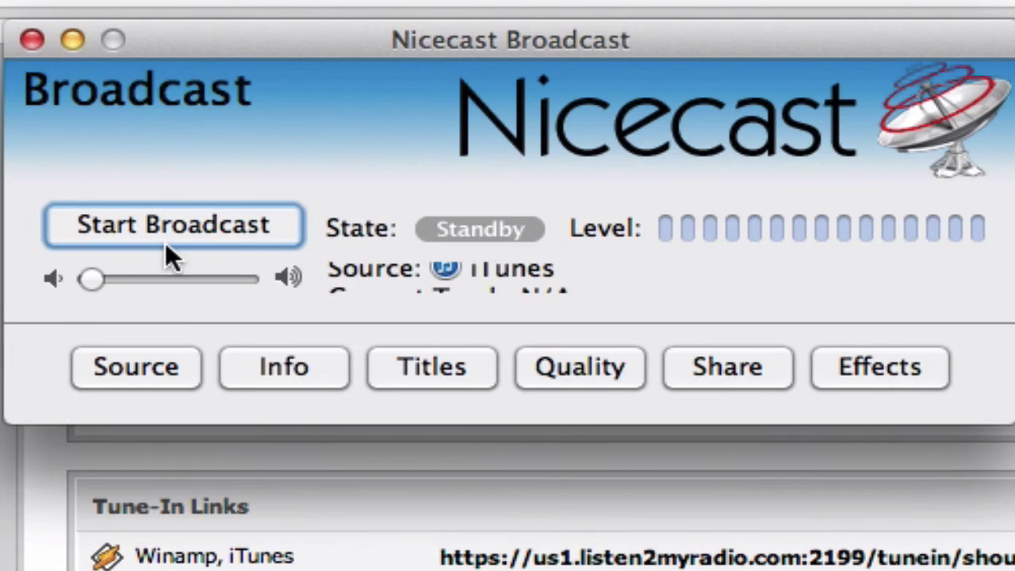
click(207, 230)
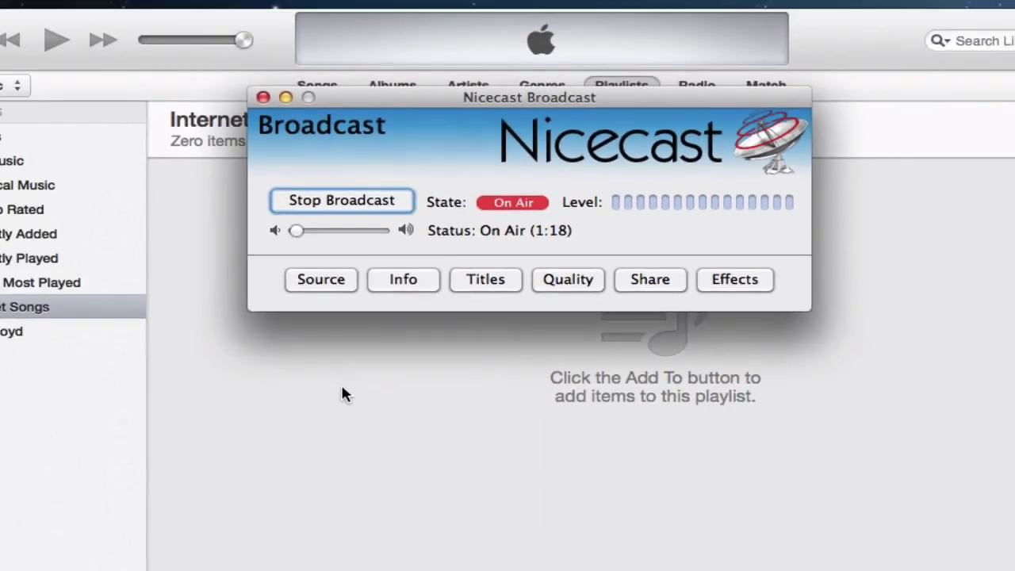
Step: Play Speak to Me/Breathe from the iTunes Pink Floyd playlist and max Nicecast's volume
click(173, 558)
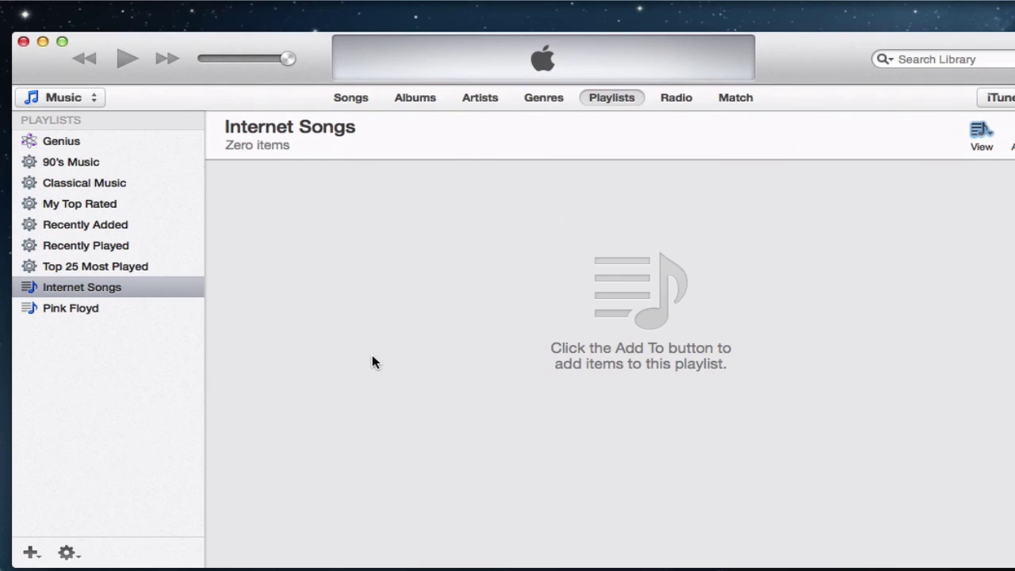
click(104, 309)
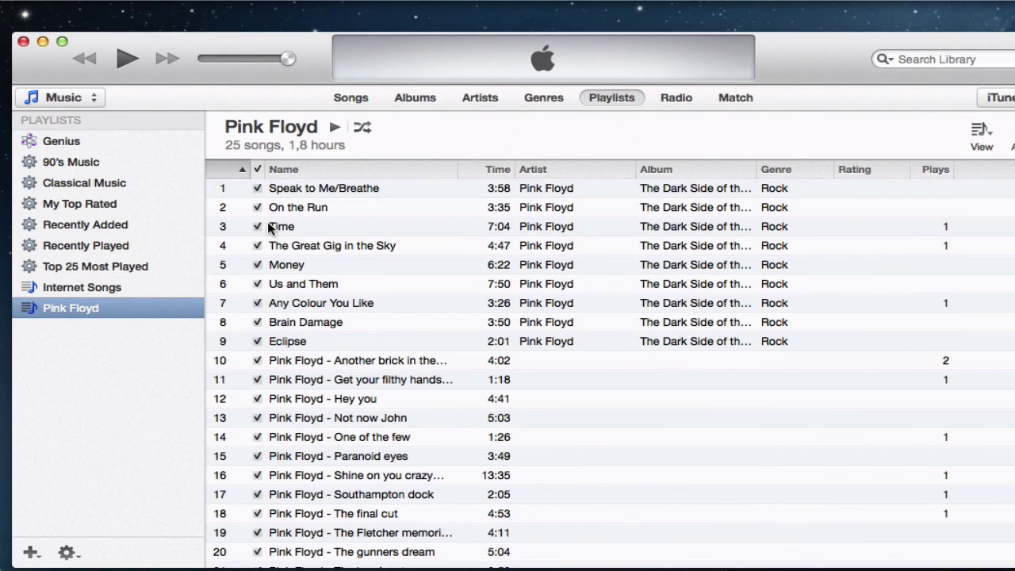
double_click(355, 188)
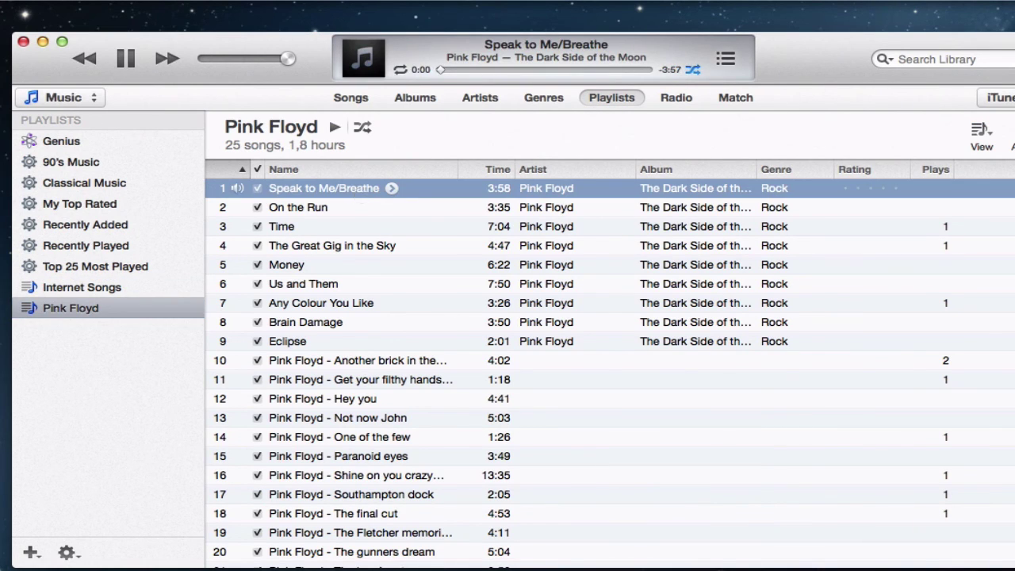
key(super+Tab)
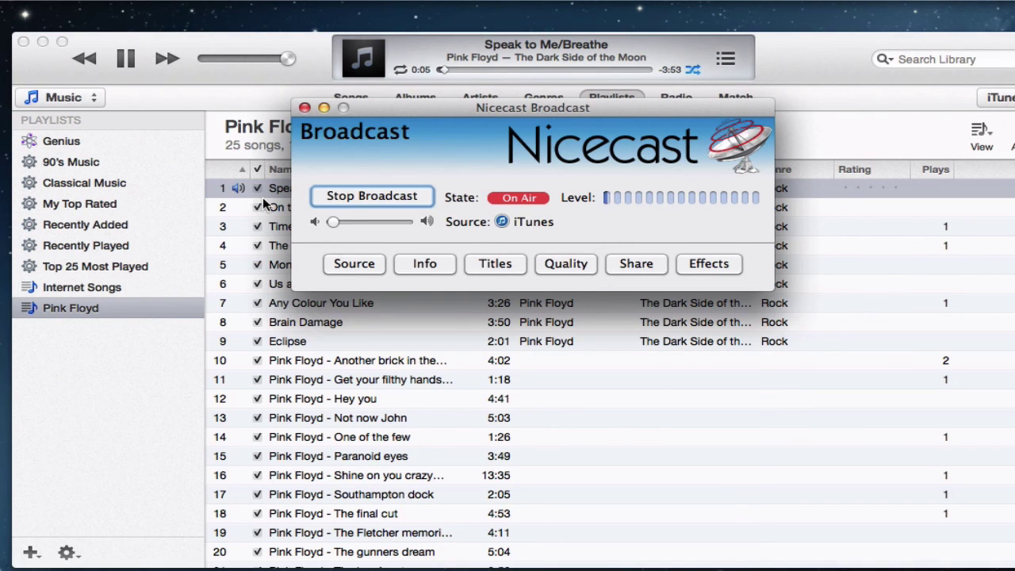
drag(333, 222, 431, 224)
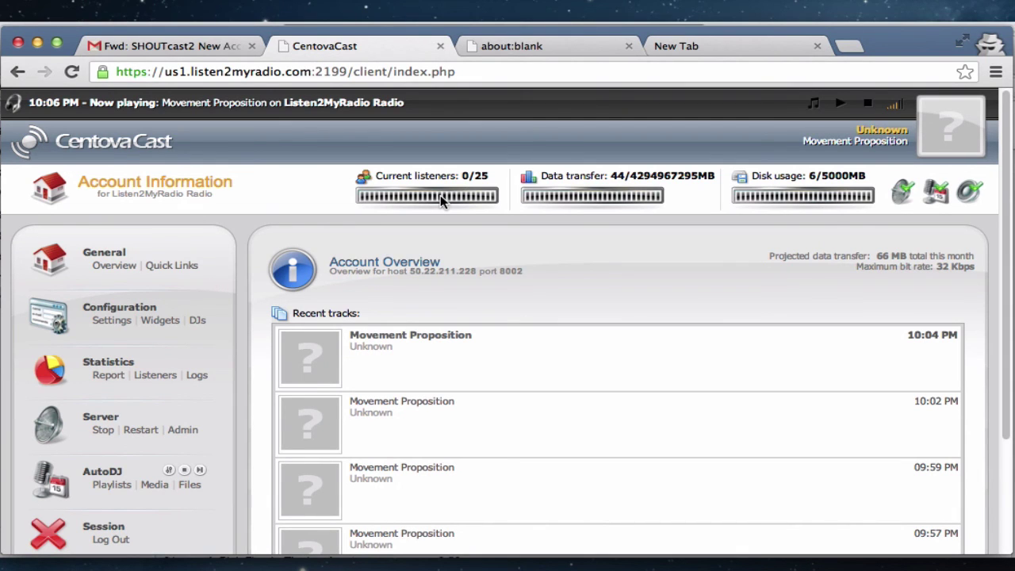
Step: Reload the CentovaCast Account Overview via Quick Links to show Speak to Me/Breathe playing
click(172, 265)
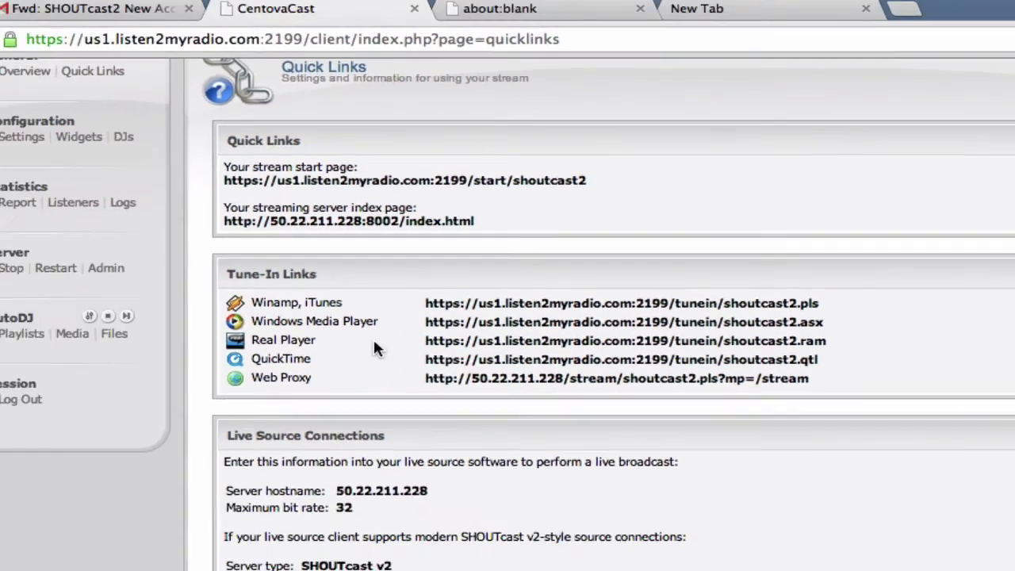
scroll(358, 263, down, 1)
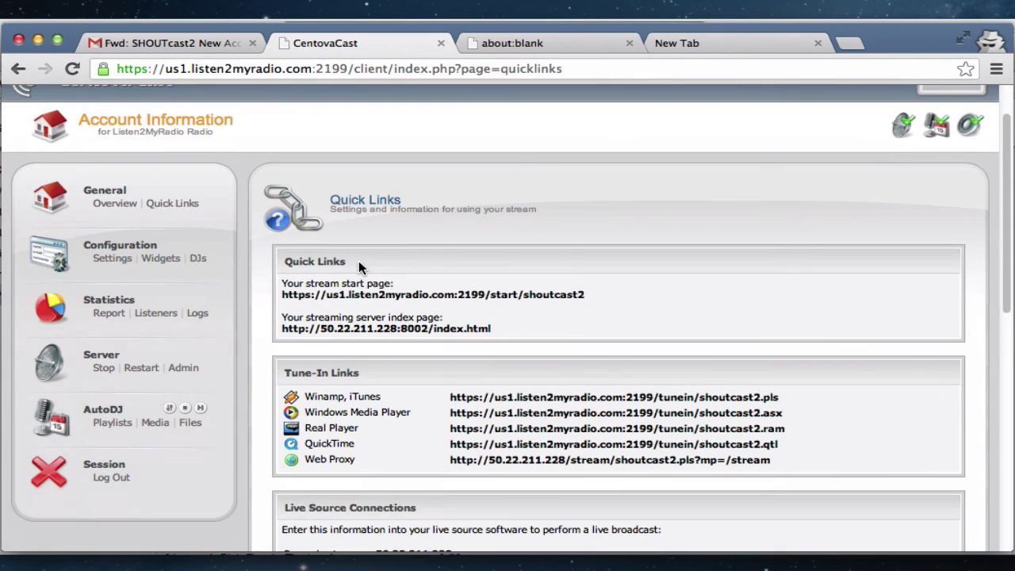
scroll(359, 268, up, 2)
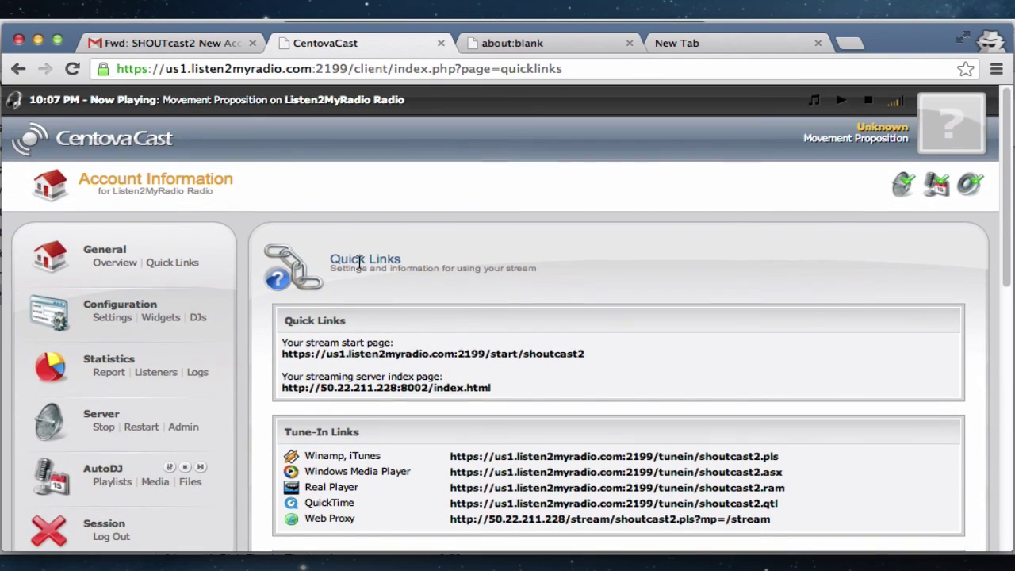
click(132, 265)
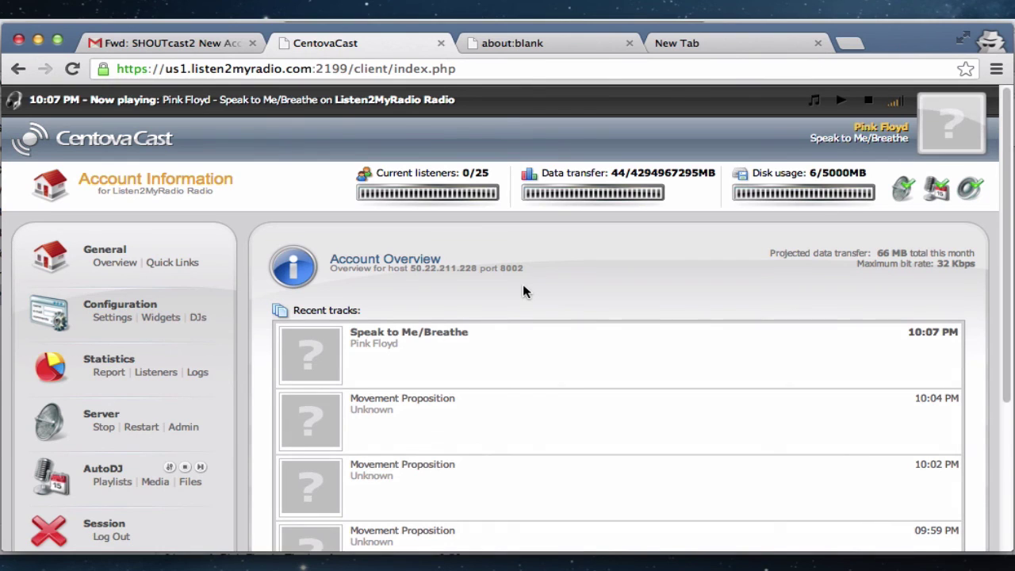